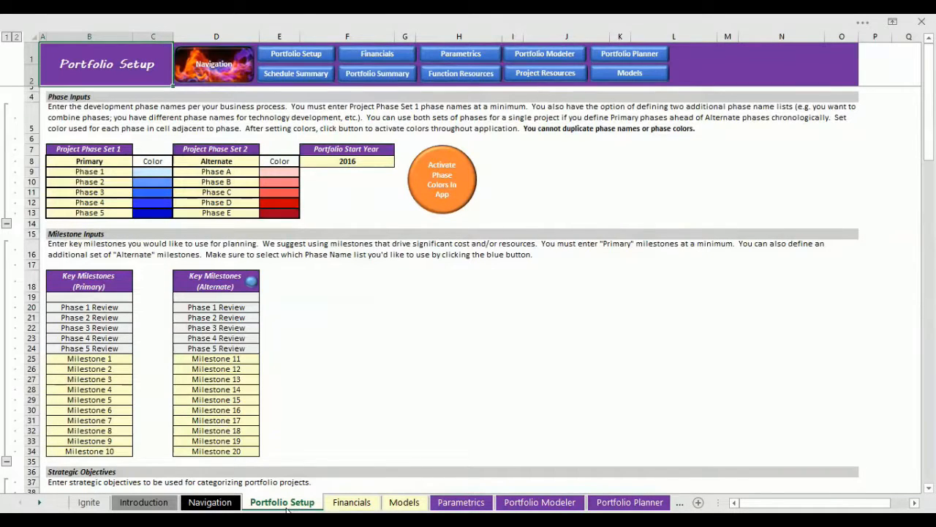
Name Project Phase Set 1 "Tech. Dev." and Project Phase Set 2 "Product Dev.".
{"action": "left_click", "coordinate": [74, 160]}
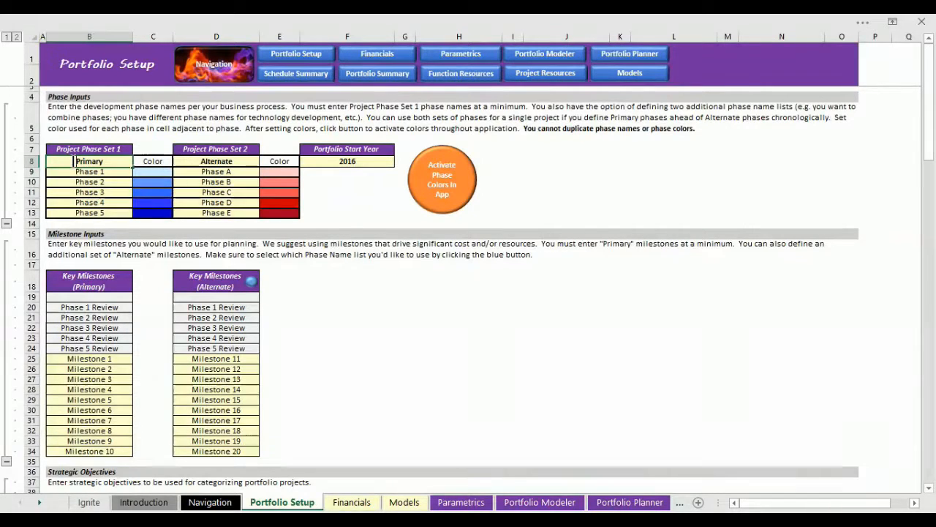
{"action": "left_click_drag", "start_coordinate": [73, 161], "coordinate": [123, 161]}
{"action": "type", "text": "T"}
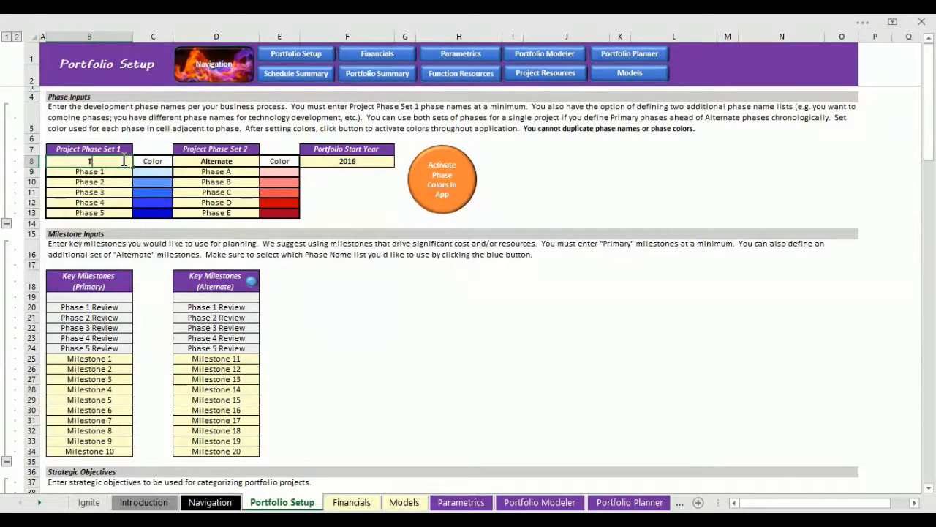
{"action": "type", "text": "ech. Dev."}
{"action": "left_click", "coordinate": [200, 161]}
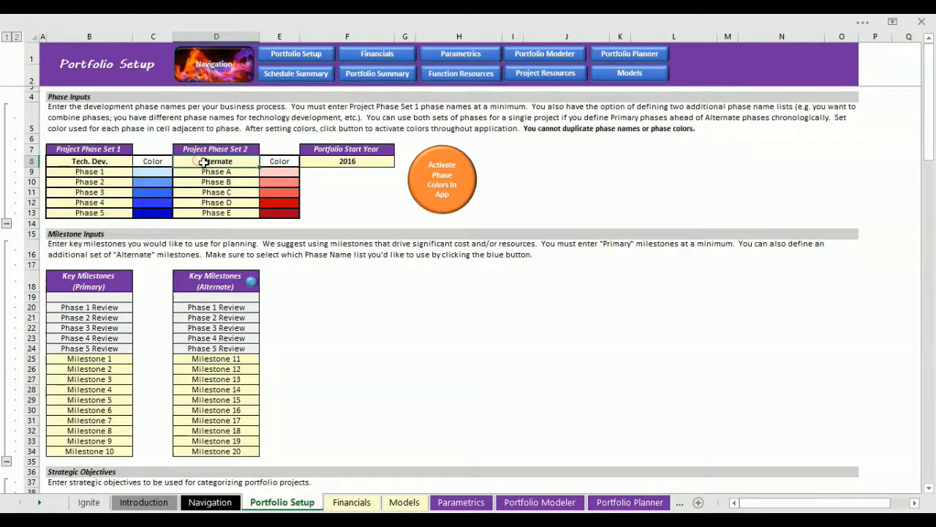
{"action": "type", "text": "Product Dev."}
Paste the copied phase names TDP Plan, Exploration, Feasibility, Repeatability and Transfer as values over the five Tech. Dev. phases.
{"action": "left_click", "coordinate": [57, 170]}
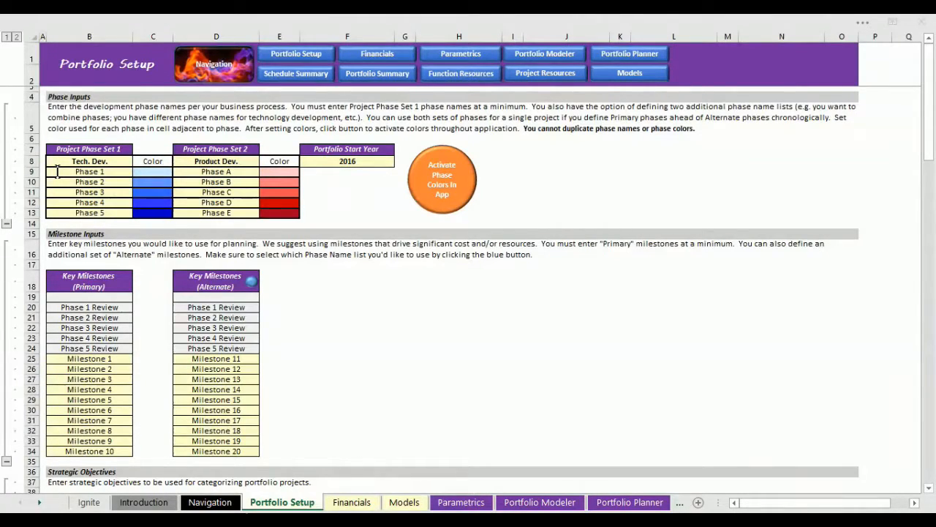
{"action": "key", "text": "ctrl+shift+Down"}
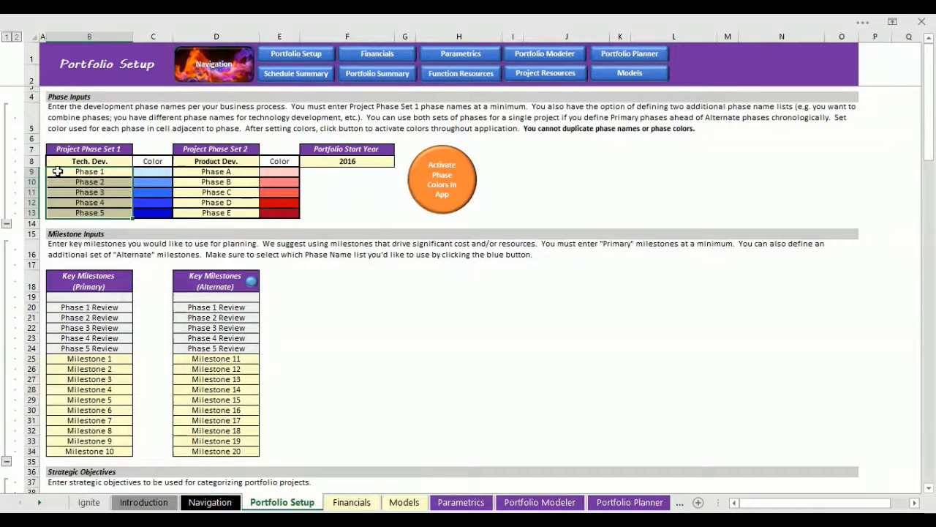
{"action": "right_click", "coordinate": [57, 170]}
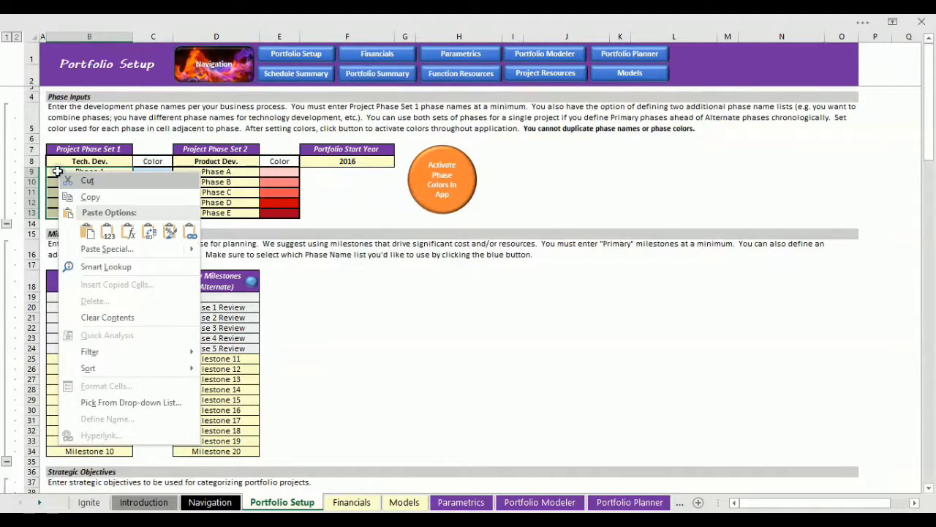
{"action": "left_click", "coordinate": [108, 233]}
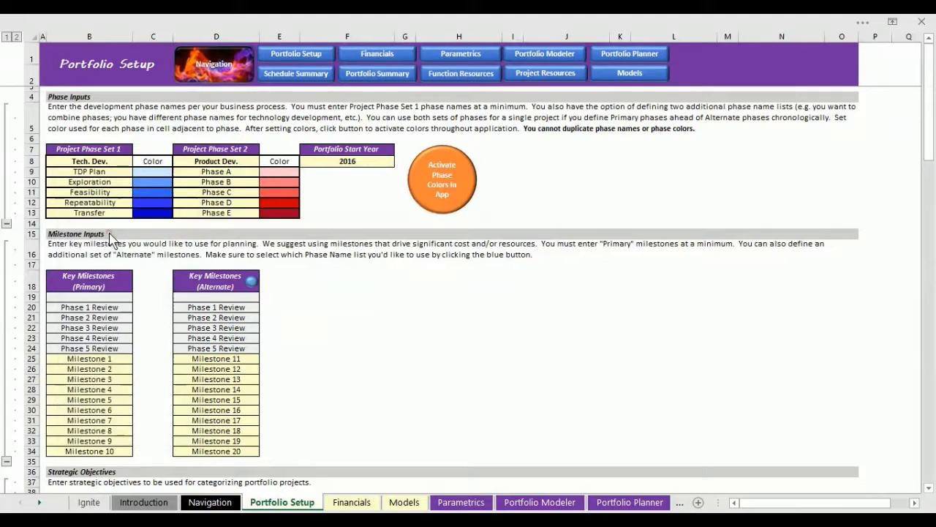
Paste the copied phase names PDP Plan, Design, Development, Validation and Product Launch as values over the five Product Dev. phases.
{"action": "left_click_drag", "start_coordinate": [184, 169], "coordinate": [192, 212]}
{"action": "right_click", "coordinate": [186, 172]}
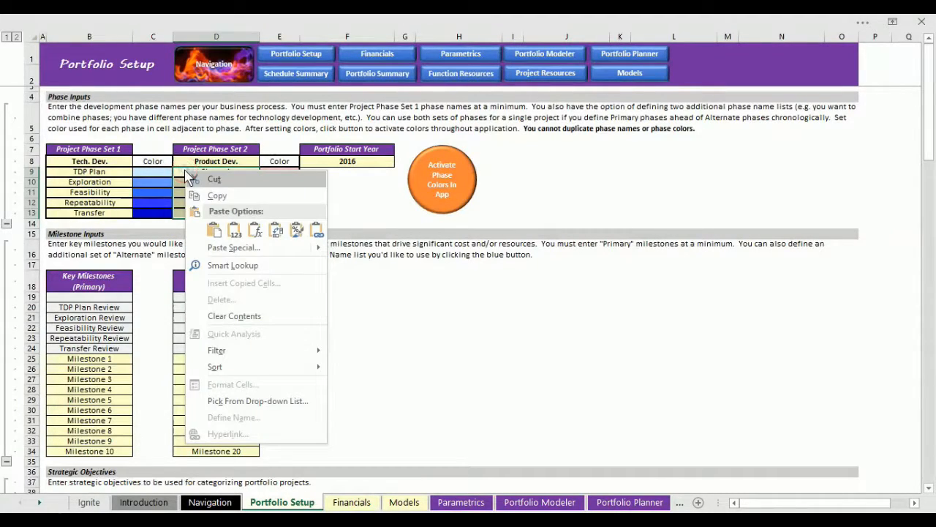
{"action": "left_click", "coordinate": [236, 229]}
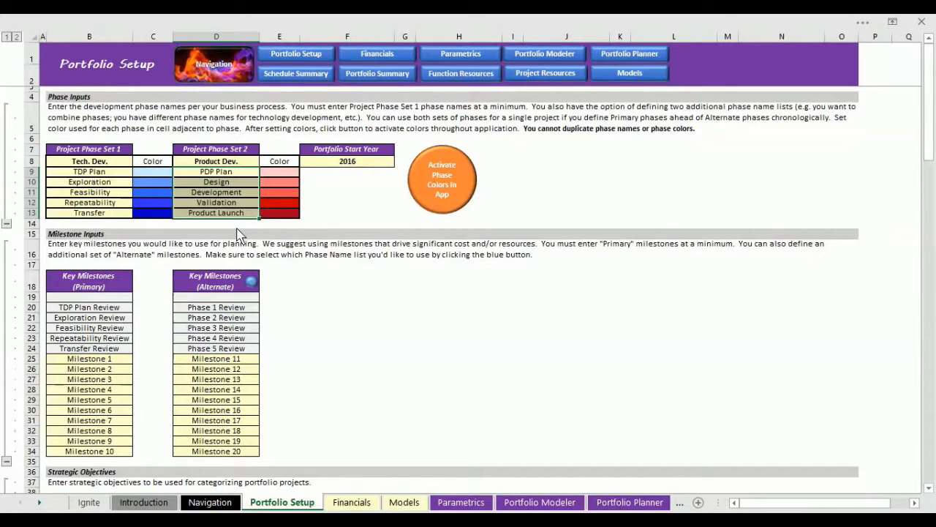
Set the color of the TDP Plan phase to yellow from the standard colors.
{"action": "double_click", "coordinate": [156, 170]}
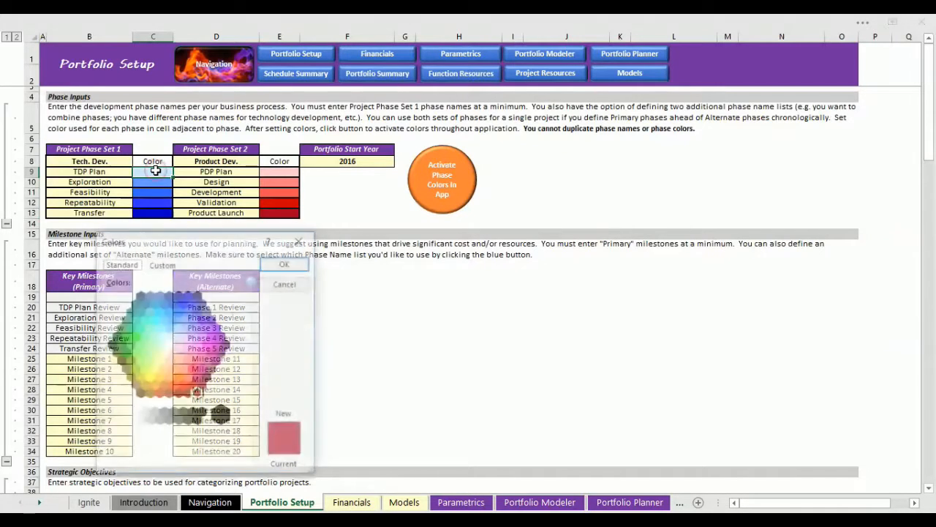
{"action": "left_click", "coordinate": [149, 377]}
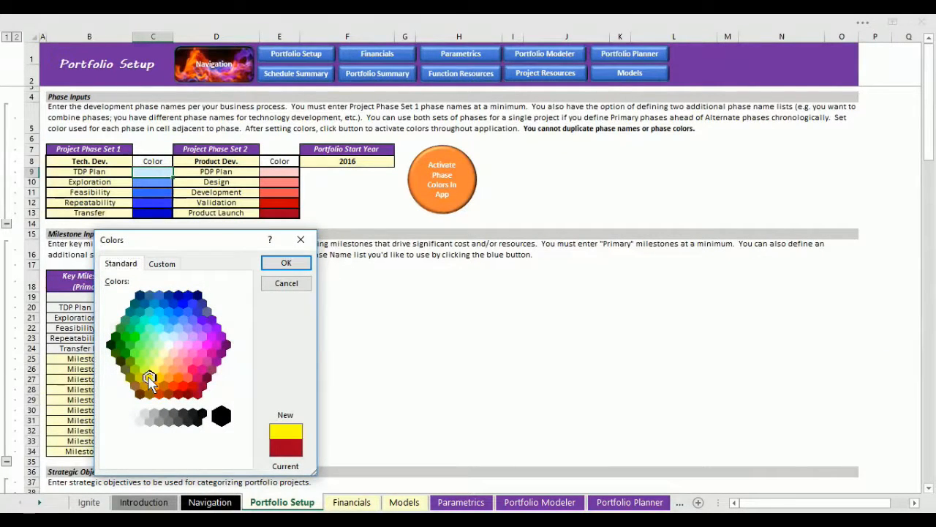
{"action": "left_click", "coordinate": [286, 262]}
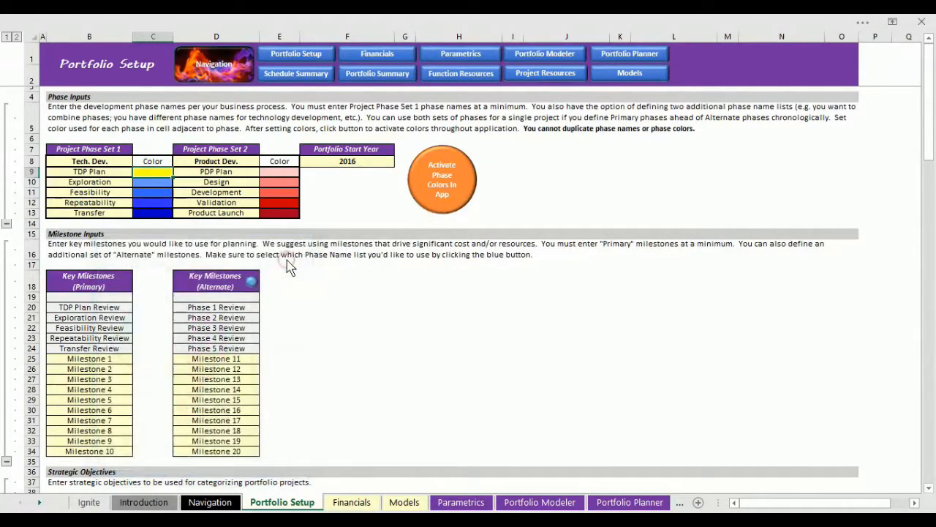
Set the color of the Product Launch phase to dark green and activate the phase colors throughout the application.
{"action": "double_click", "coordinate": [280, 215]}
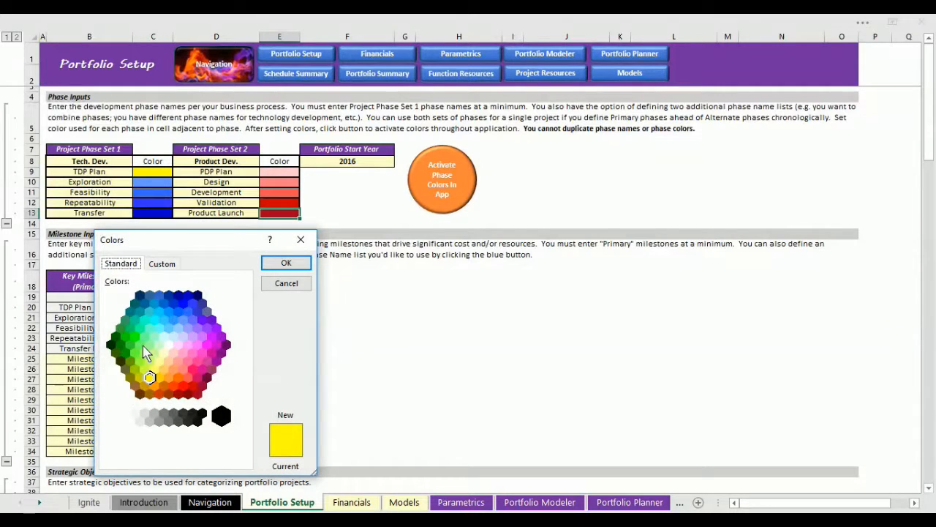
{"action": "left_click", "coordinate": [125, 352]}
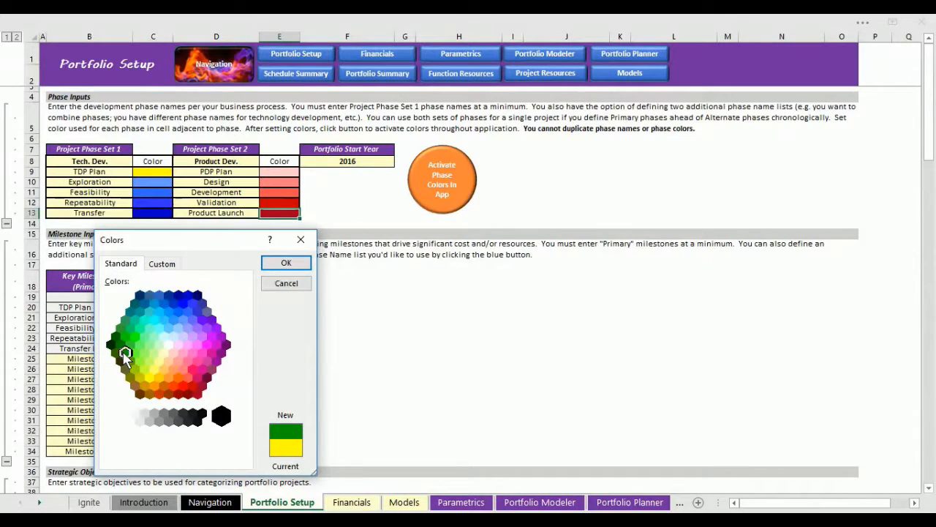
{"action": "left_click", "coordinate": [285, 265]}
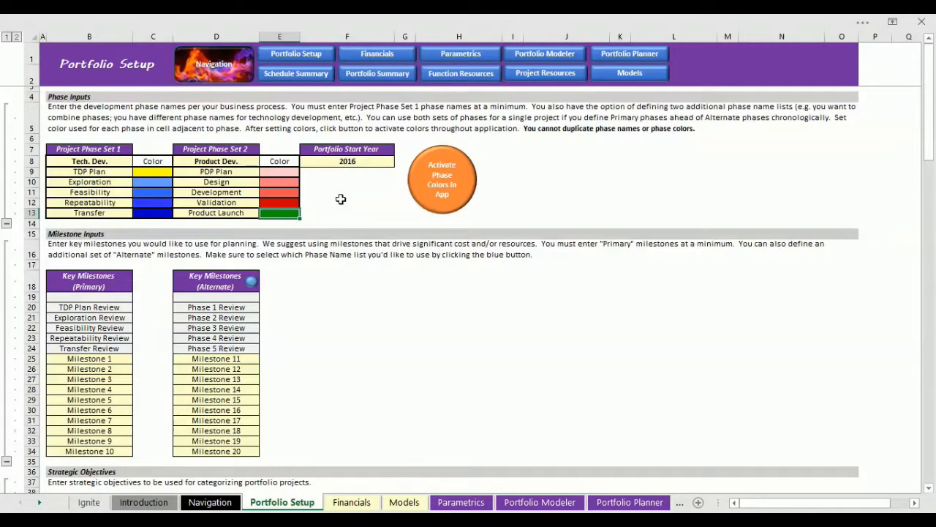
{"action": "left_click", "coordinate": [457, 179]}
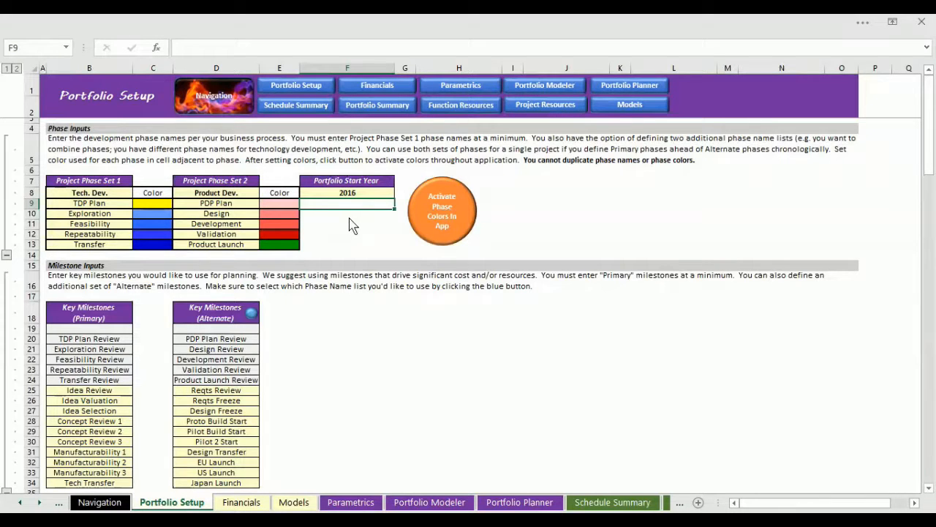
Set the portfolio start year to 2017 and decline shifting the functional resource commitment timing.
{"action": "left_click", "coordinate": [338, 191]}
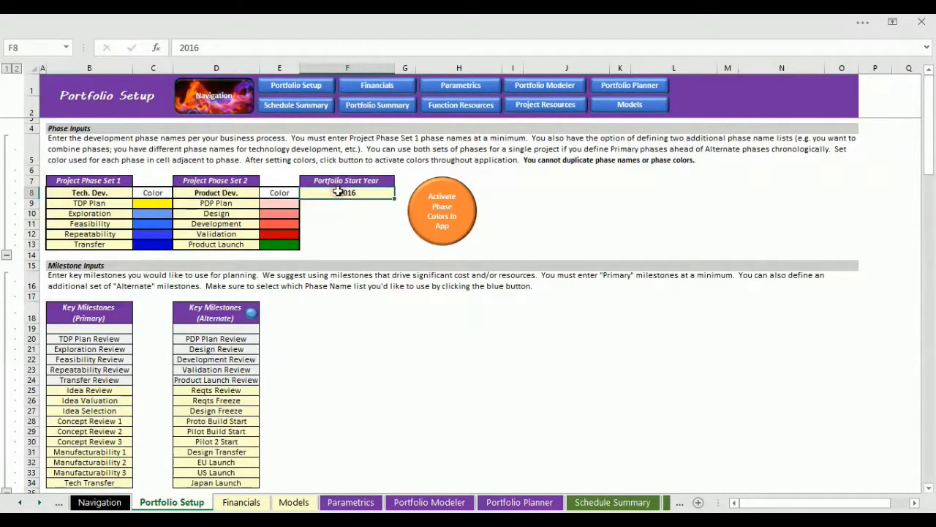
{"action": "type", "text": "2017"}
{"action": "left_click", "coordinate": [347, 221]}
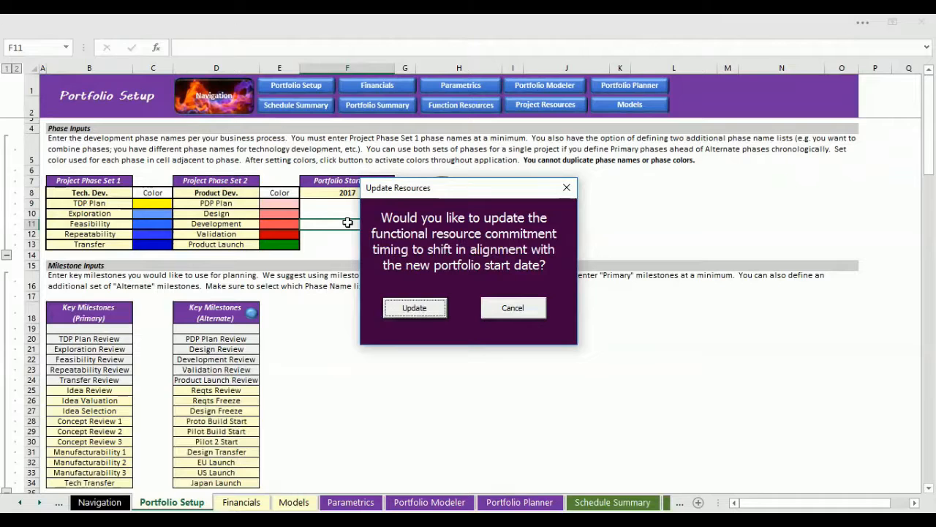
{"action": "left_click", "coordinate": [532, 314]}
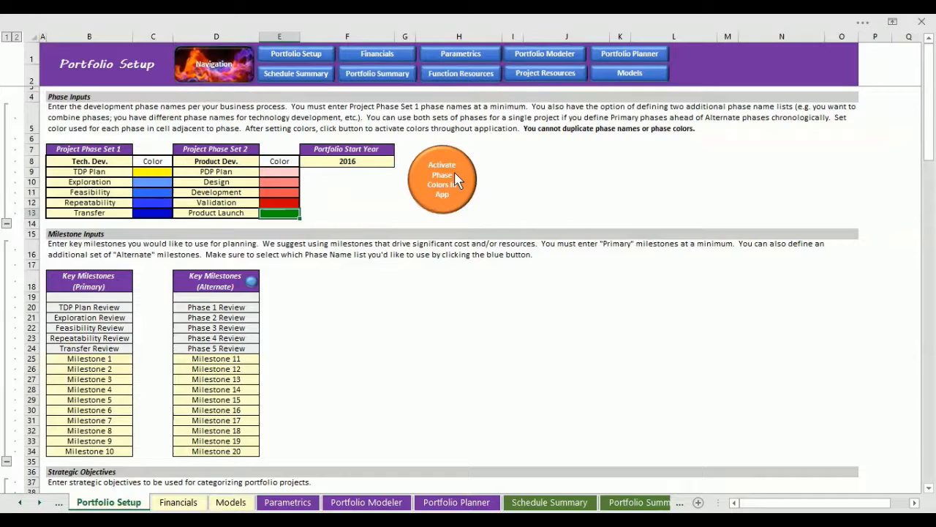
Assign the Alternate phase name list to the alternate key milestones.
{"action": "left_click", "coordinate": [252, 283]}
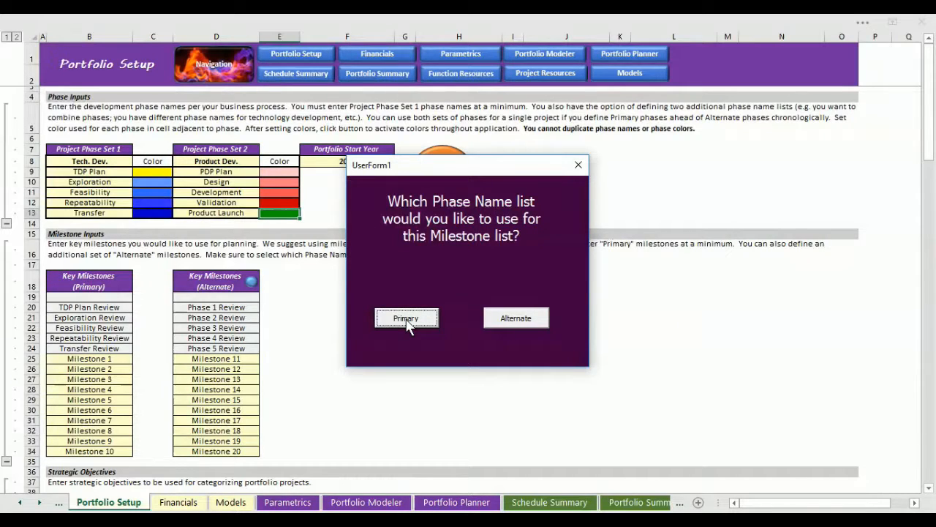
{"action": "left_click", "coordinate": [517, 322]}
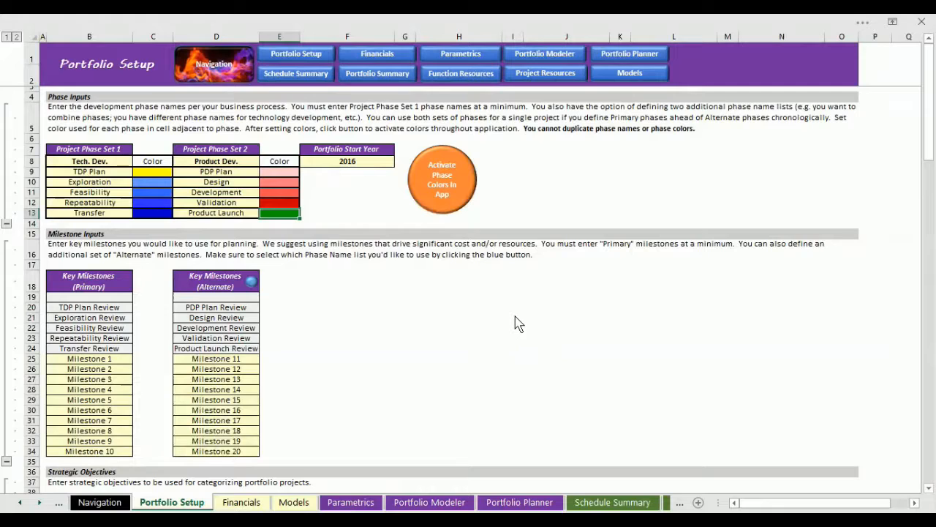
Paste the copied milestone names, Idea Review through Tech Transfer, as values over primary milestones 1 to 10.
{"action": "left_click_drag", "start_coordinate": [89, 358], "coordinate": [90, 450]}
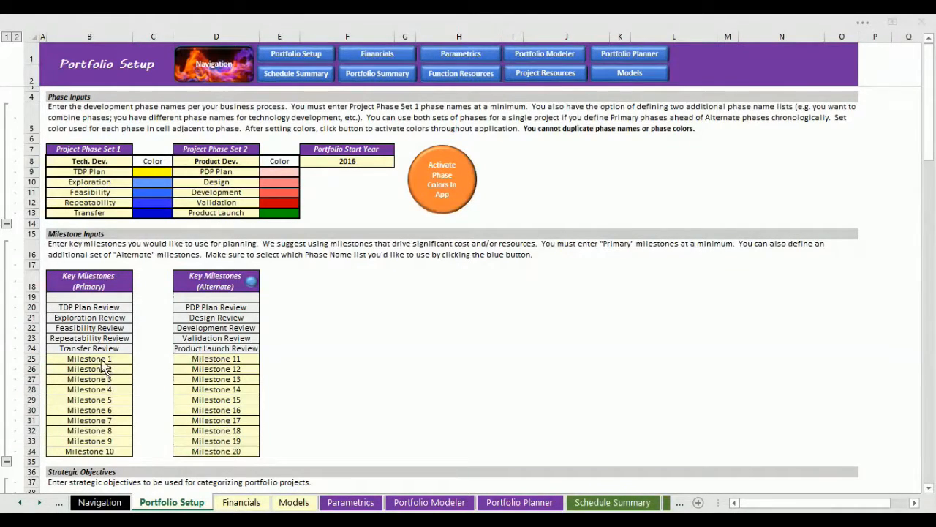
{"action": "left_click", "coordinate": [100, 358]}
{"action": "key", "text": "ctrl+shift+Down"}
{"action": "right_click", "coordinate": [101, 358]}
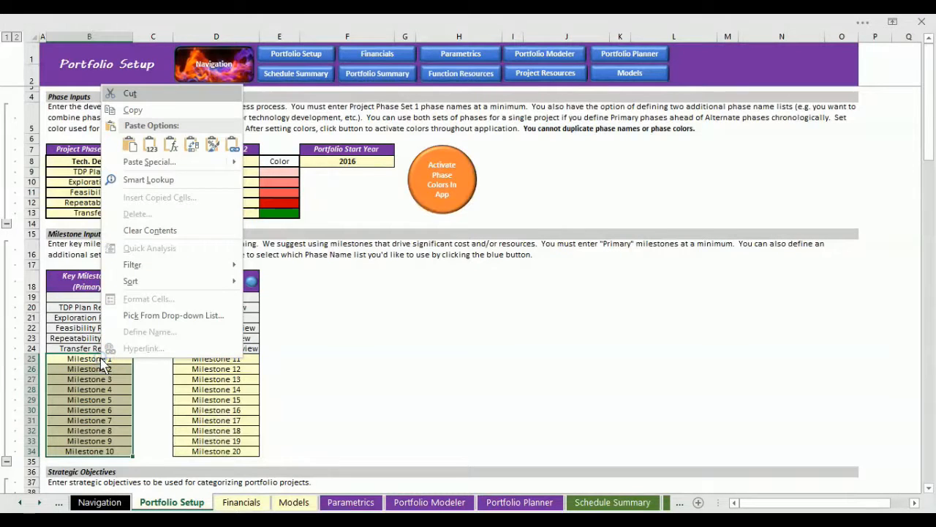
{"action": "left_click", "coordinate": [147, 144]}
Paste the copied milestone names, Reqts Review through Japan Launch, as values over alternate milestones 11 to 20.
{"action": "left_click_drag", "start_coordinate": [192, 359], "coordinate": [181, 452]}
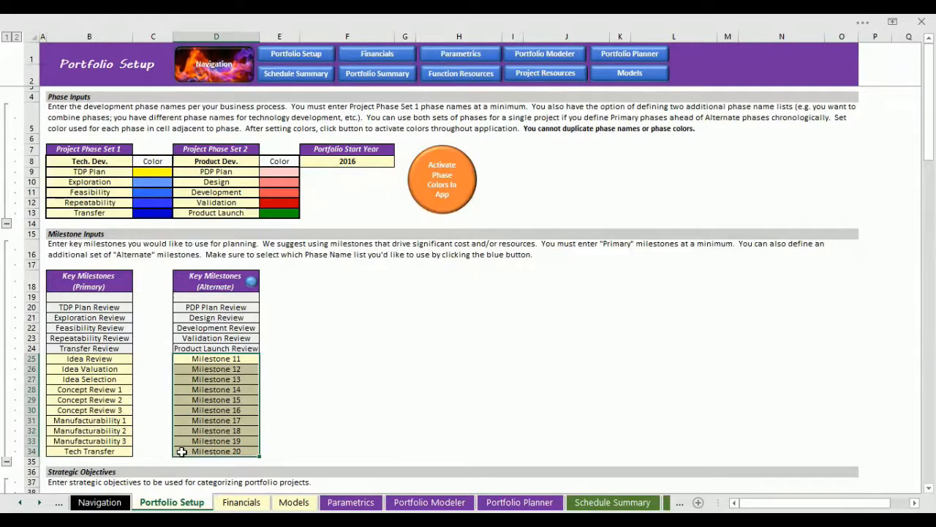
{"action": "right_click", "coordinate": [236, 359]}
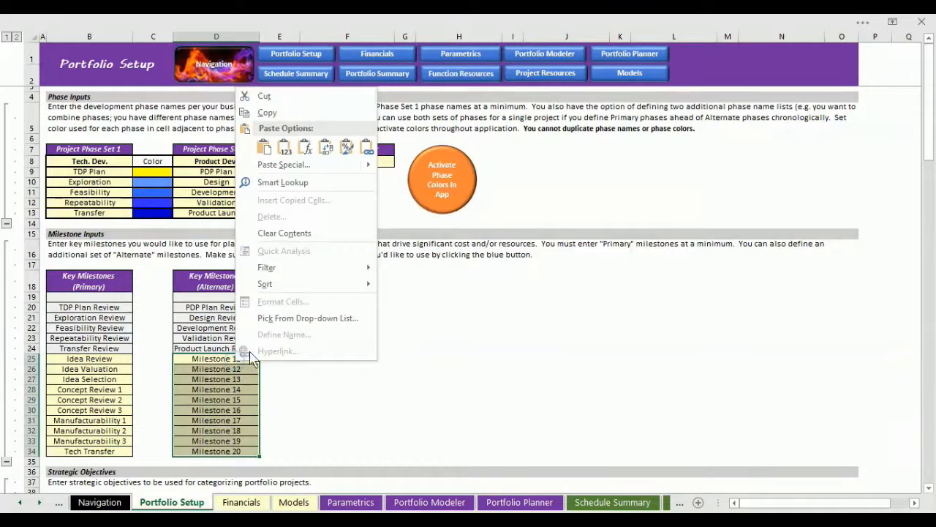
{"action": "left_click", "coordinate": [285, 147]}
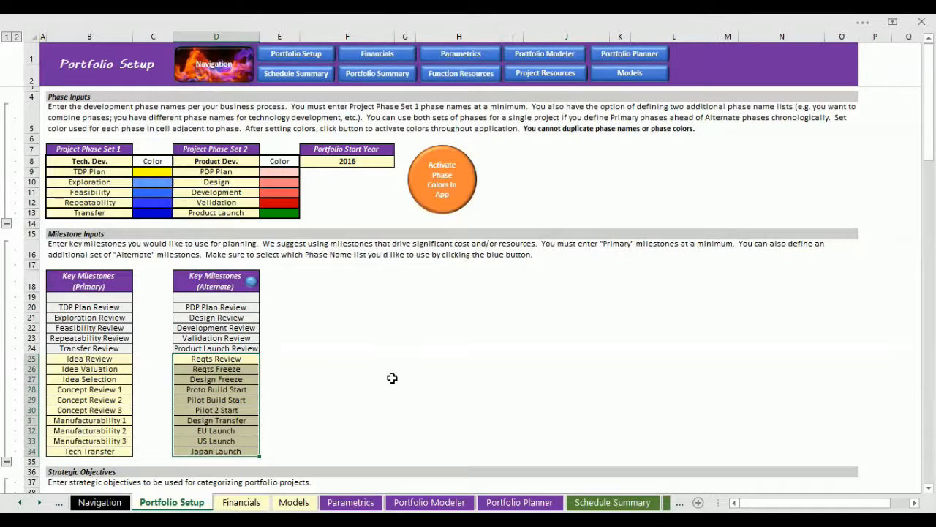
Copy the objectives Product Innovator, Fast Follower, Value Leader and Service Leader from the other window and paste them as values over the four strategic objectives.
{"action": "scroll", "coordinate": [392, 377], "scroll_direction": "down", "scroll_amount": 5}
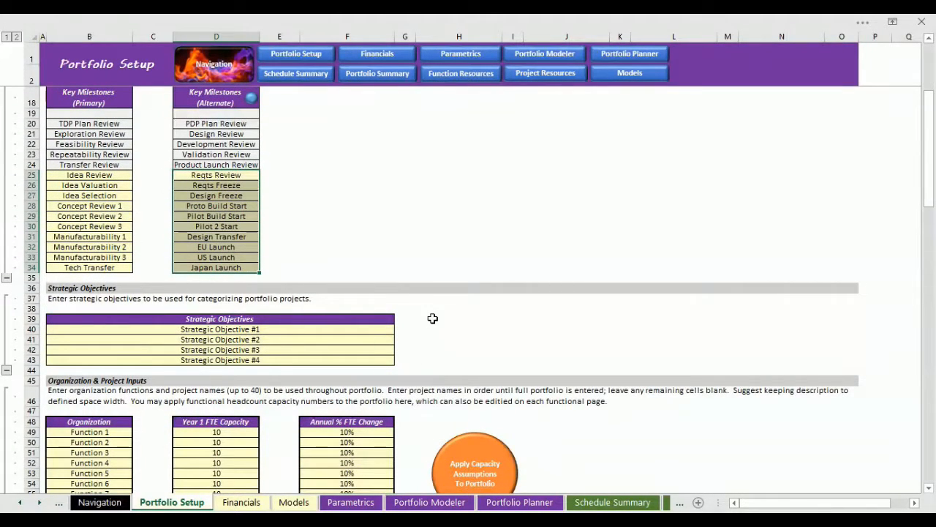
{"action": "key", "text": "alt+Tab"}
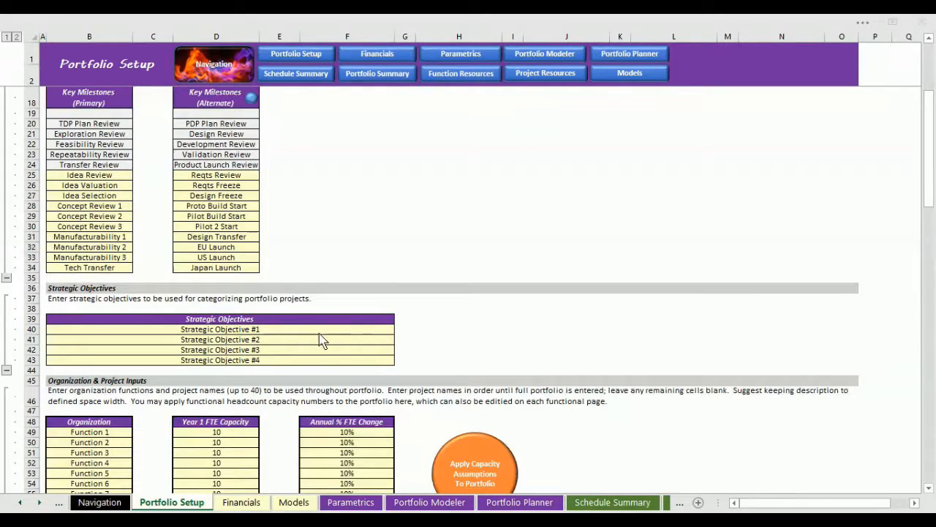
{"action": "key", "text": "alt+Tab"}
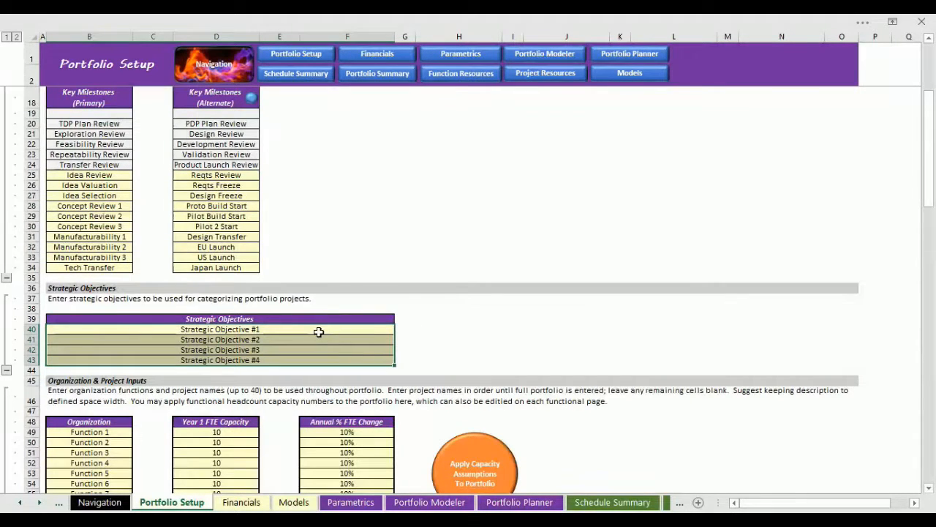
{"action": "right_click", "coordinate": [318, 331]}
{"action": "left_click", "coordinate": [370, 119]}
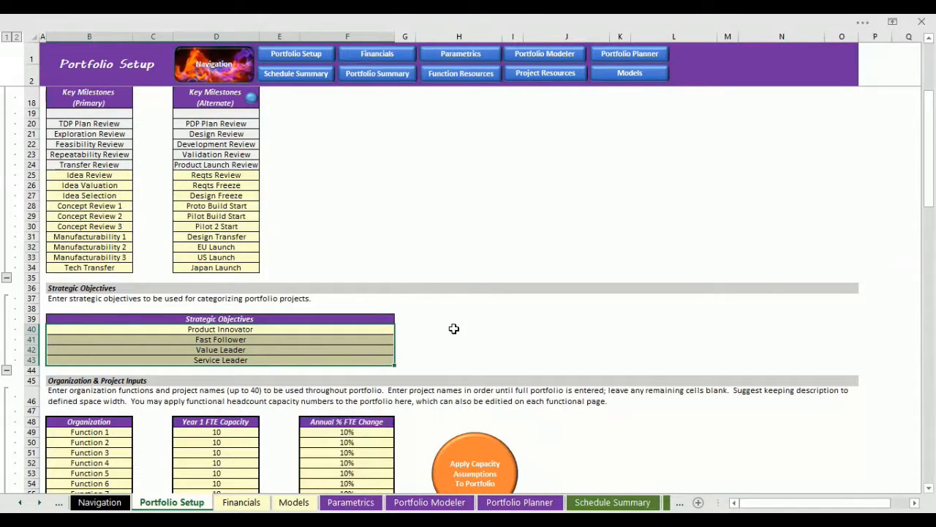
Paste the copied function names, PMO, Marketing and Design Eng. through Operations, as values over the ten Organization functions.
{"action": "scroll", "coordinate": [453, 328], "scroll_direction": "down", "scroll_amount": 4}
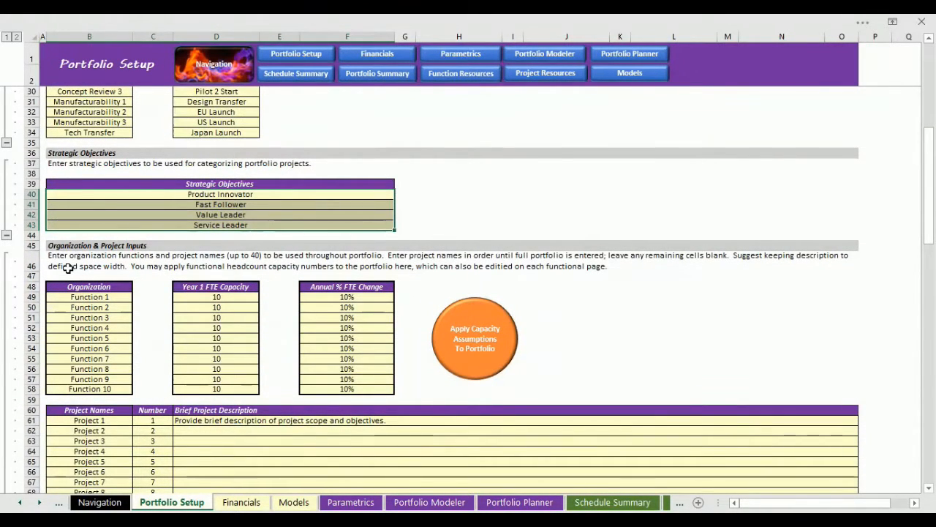
{"action": "left_click", "coordinate": [142, 317]}
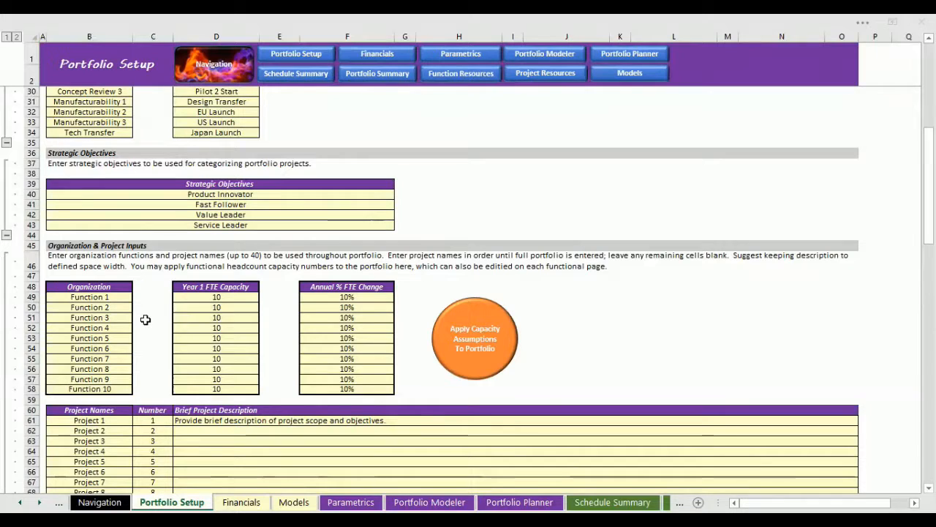
{"action": "right_click", "coordinate": [108, 296]}
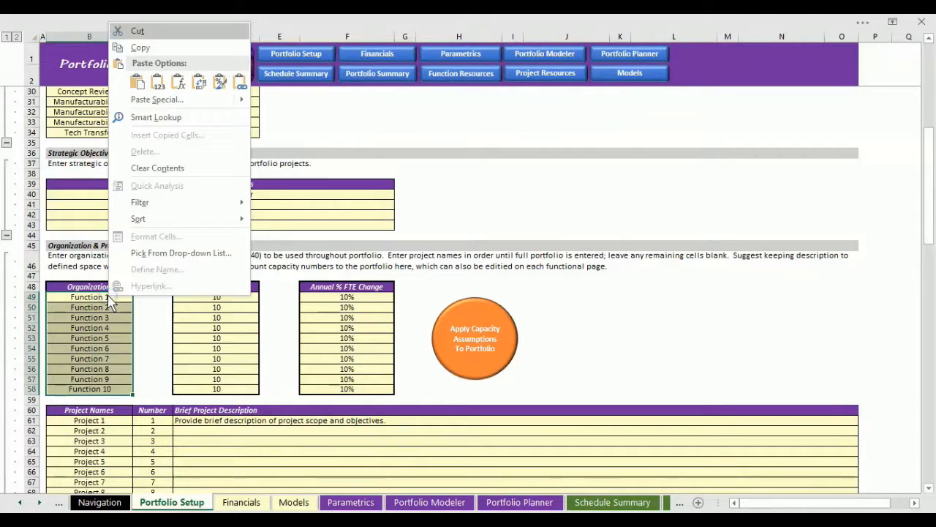
{"action": "left_click", "coordinate": [158, 79]}
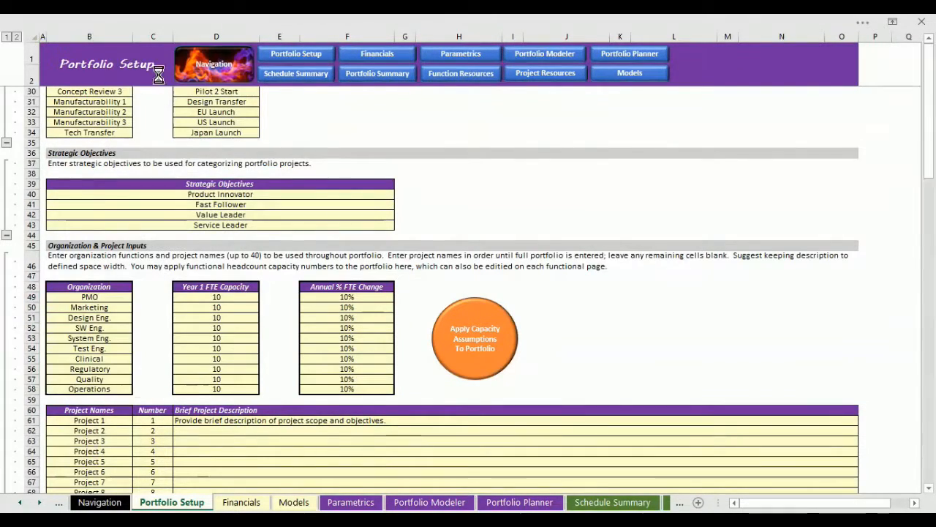
{"action": "left_click", "coordinate": [157, 297]}
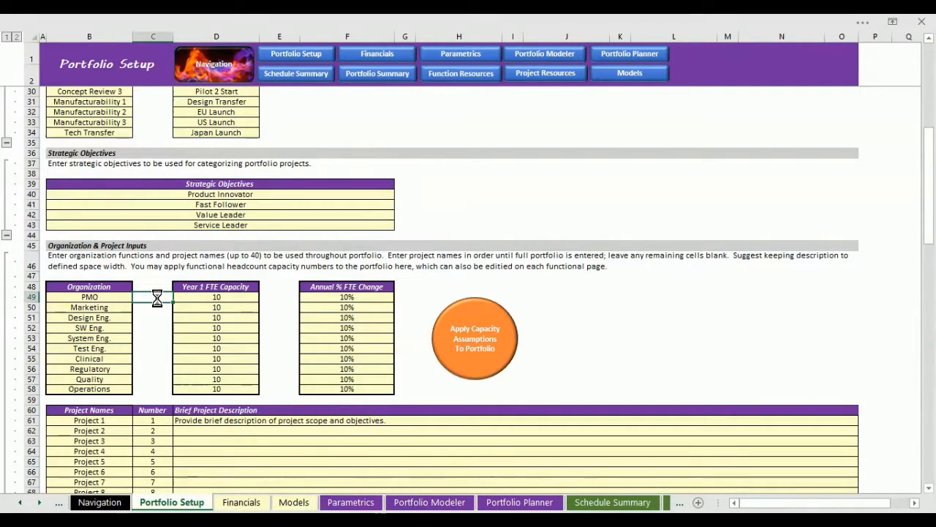
Set the Year 1 FTE capacity to 3 for PMO, 3 for Marketing and 6 for Design Eng.
{"action": "left_click", "coordinate": [213, 295]}
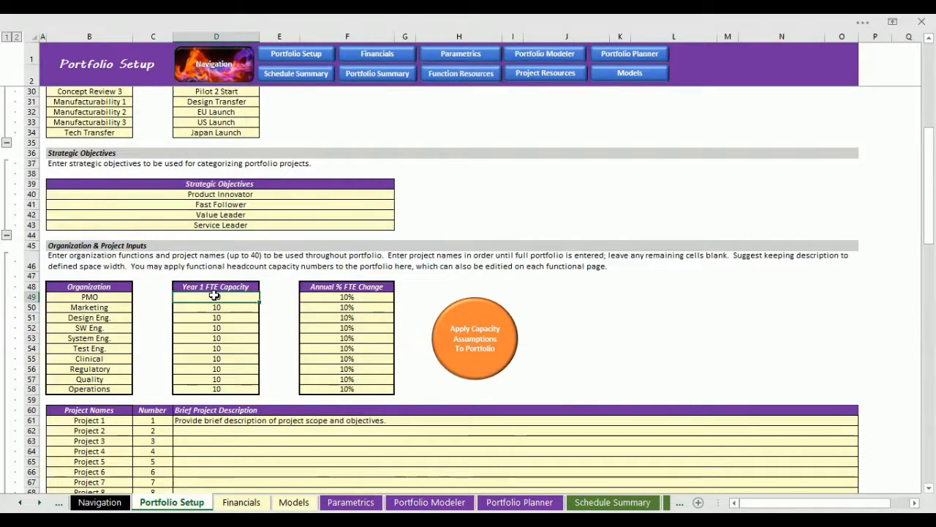
{"action": "type", "text": "3"}
{"action": "key", "text": "Return"}
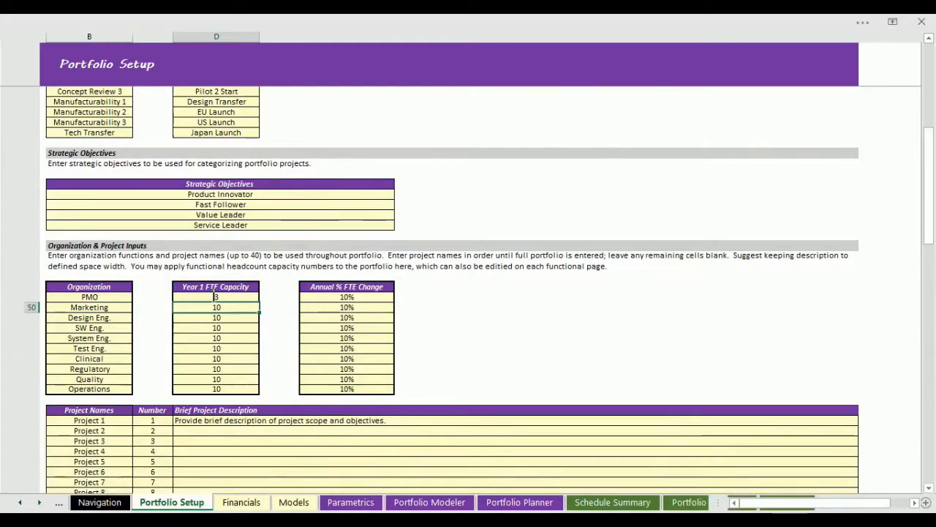
{"action": "type", "text": "3"}
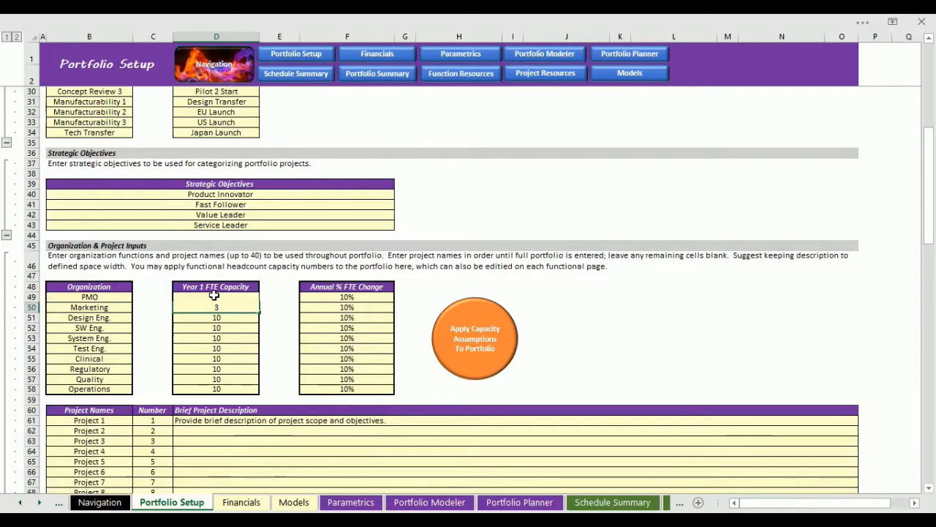
{"action": "key", "text": "Return"}
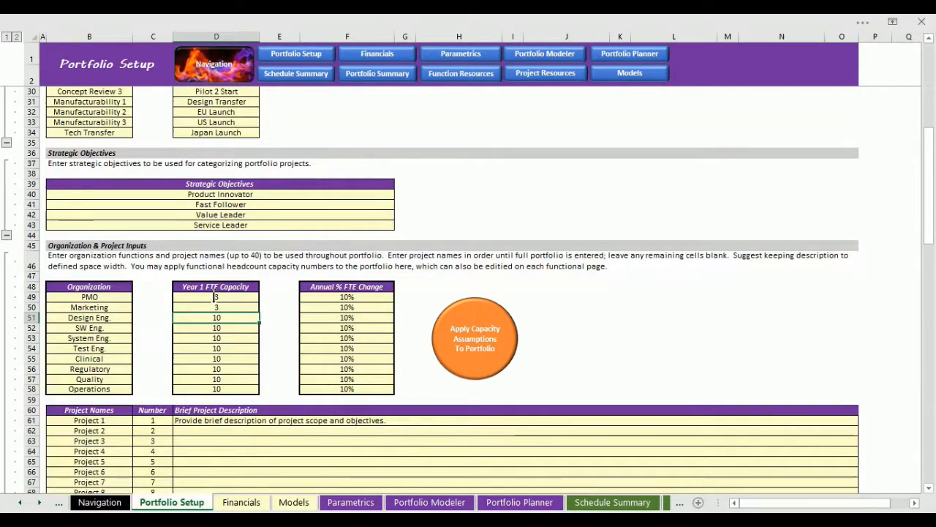
{"action": "type", "text": "6"}
{"action": "key", "text": "Return"}
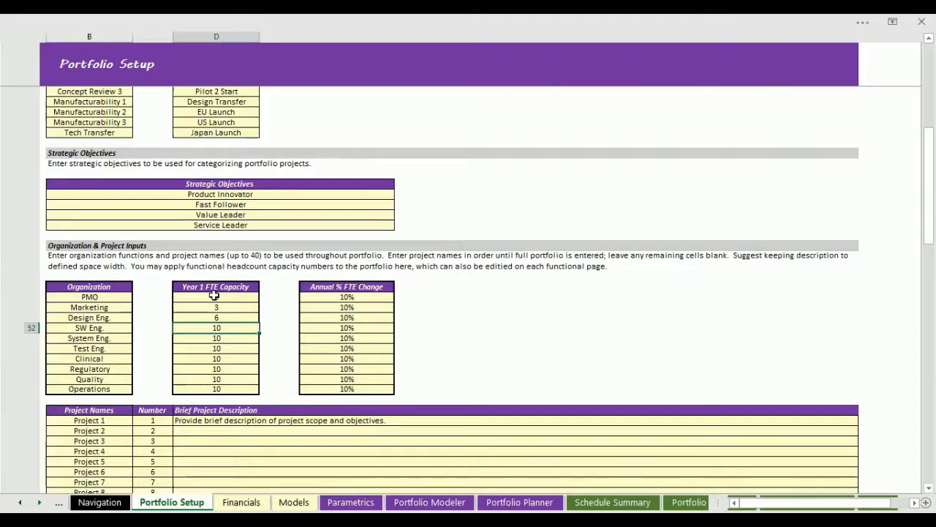
{"action": "key", "text": "Return"}
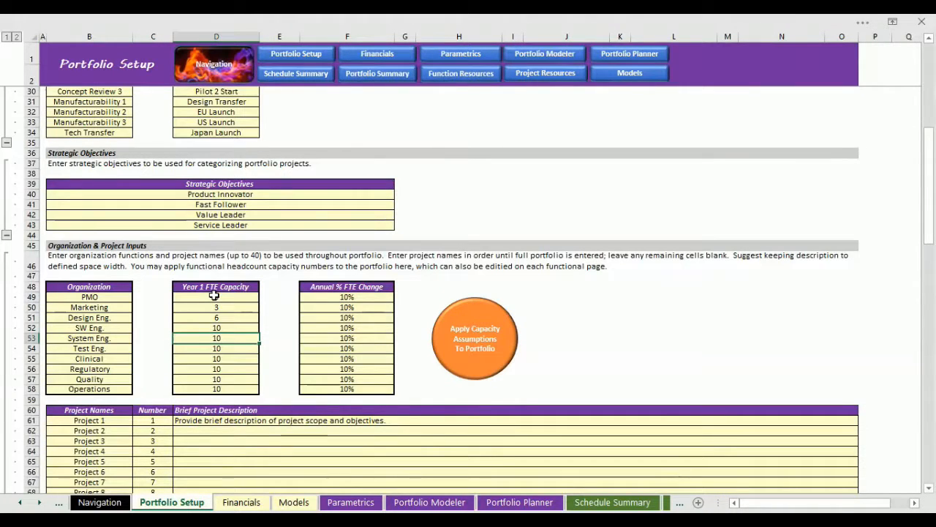
Set the Year 1 FTE capacity to 5 for System Eng., 12 for Test Eng., 2 for Clinical, Regulatory and Quality, and 3 for Operations.
{"action": "type", "text": "5"}
{"action": "key", "text": "Return"}
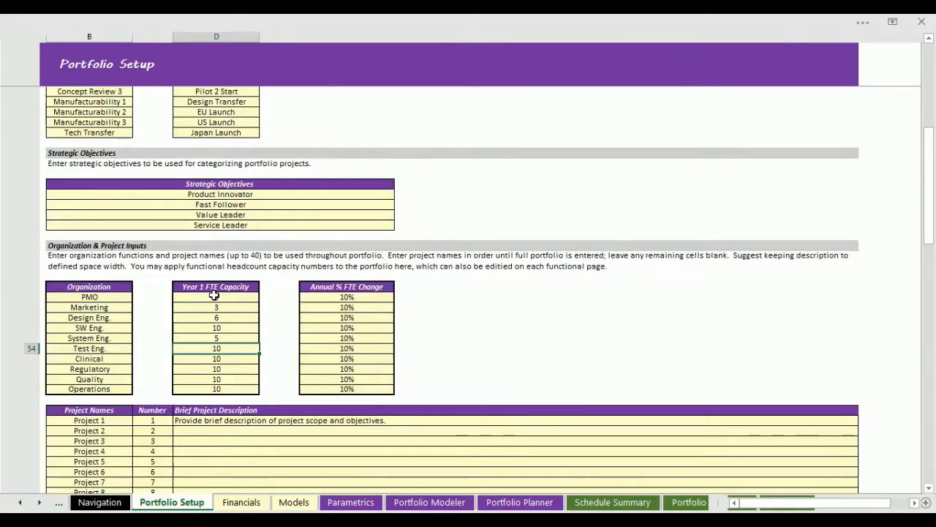
{"action": "type", "text": "12"}
{"action": "key", "text": "Return"}
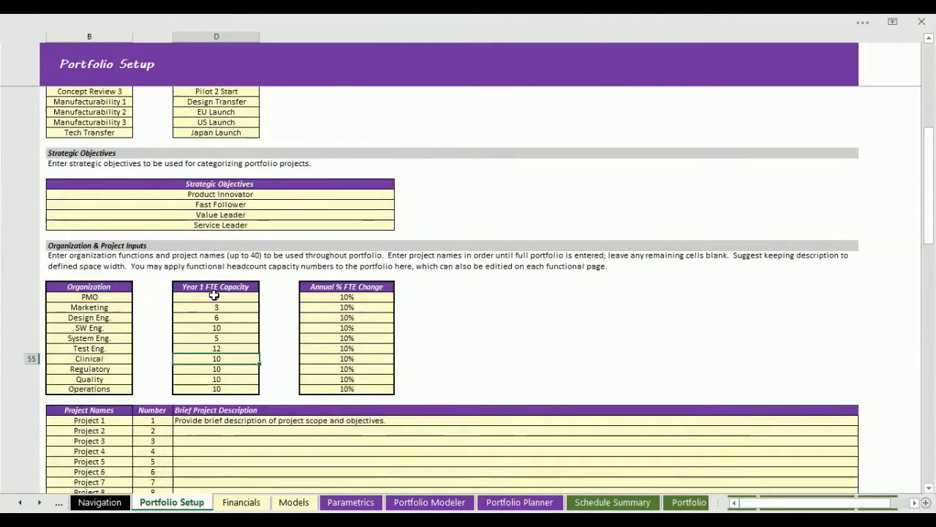
{"action": "type", "text": "2"}
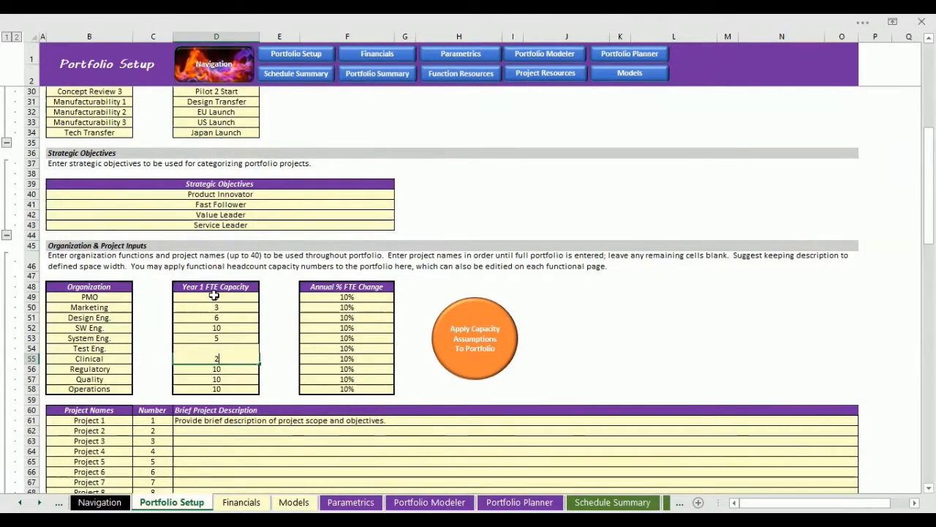
{"action": "key", "text": "Return"}
{"action": "type", "text": "2"}
{"action": "key", "text": "Return"}
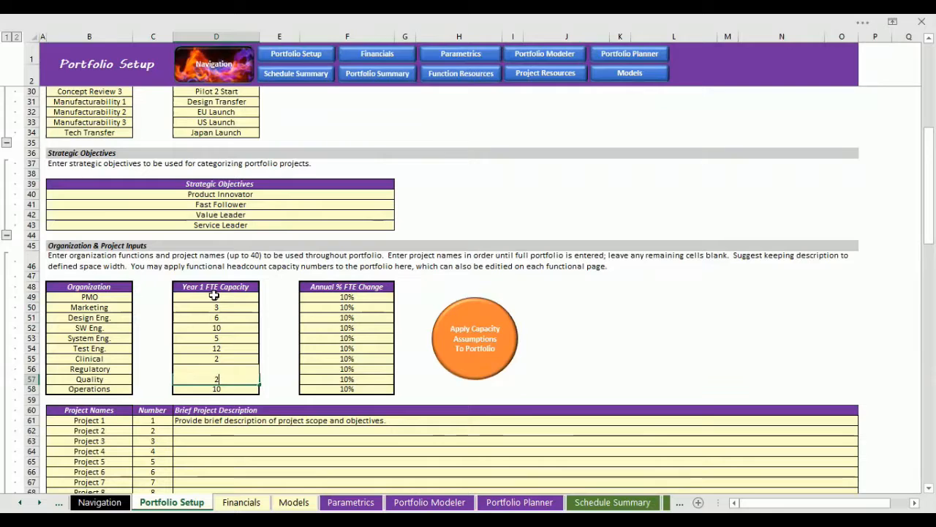
{"action": "key", "text": "Return"}
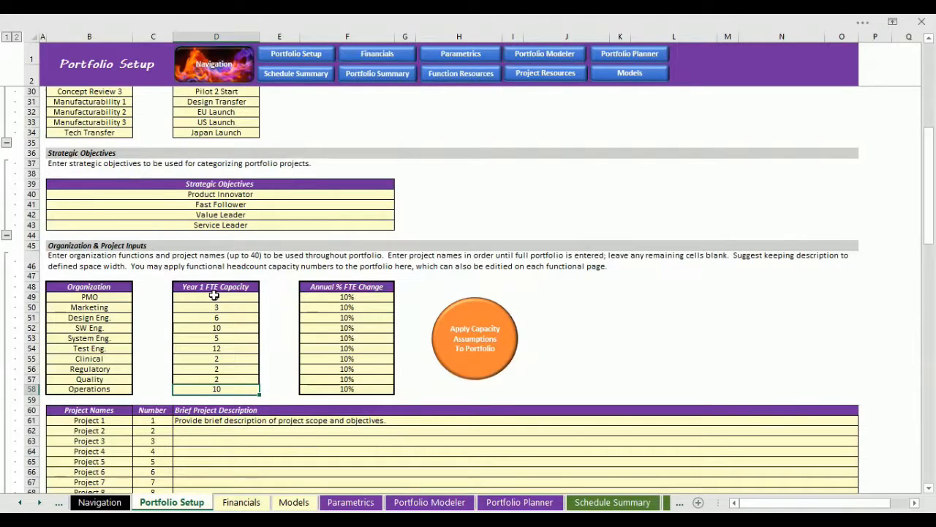
{"action": "type", "text": "3"}
{"action": "key", "text": "Up"}
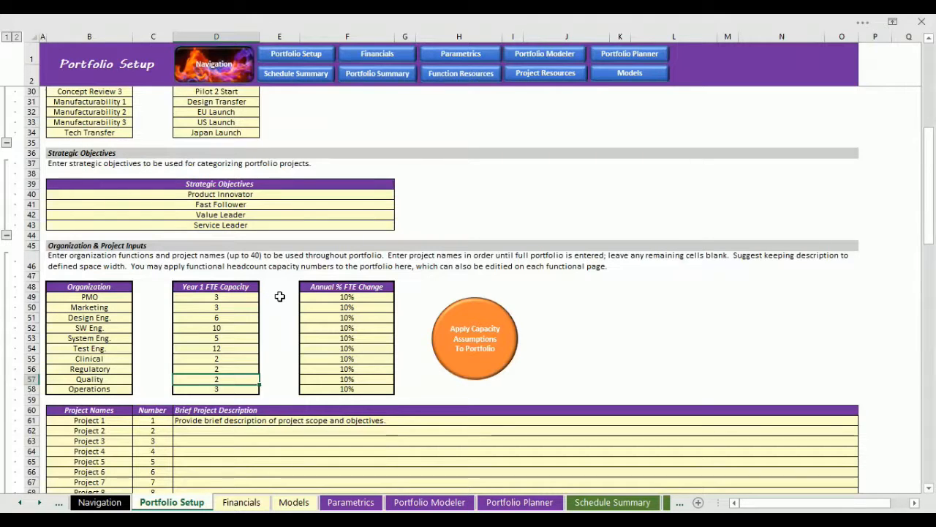
Set the annual FTE change to 0% for PMO, 2% for Marketing and Design Eng., and 5% for SW Eng.
{"action": "left_click", "coordinate": [334, 296]}
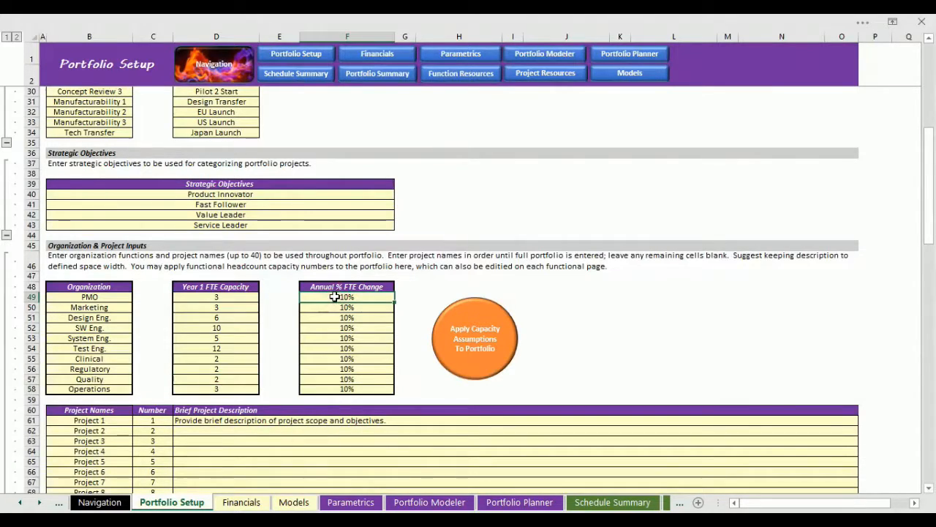
{"action": "type", "text": "0"}
{"action": "key", "text": "Return"}
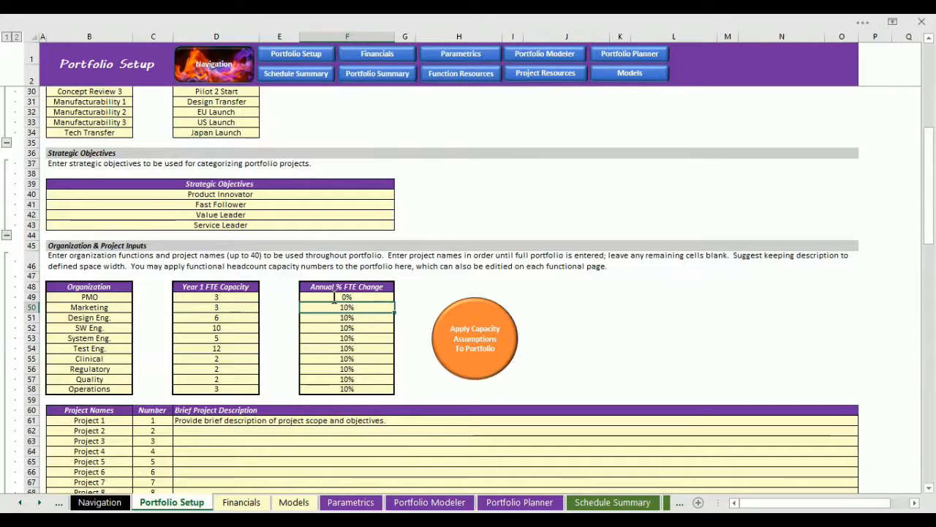
{"action": "type", "text": "2"}
{"action": "key", "text": "Return"}
{"action": "type", "text": "2"}
{"action": "key", "text": "Return"}
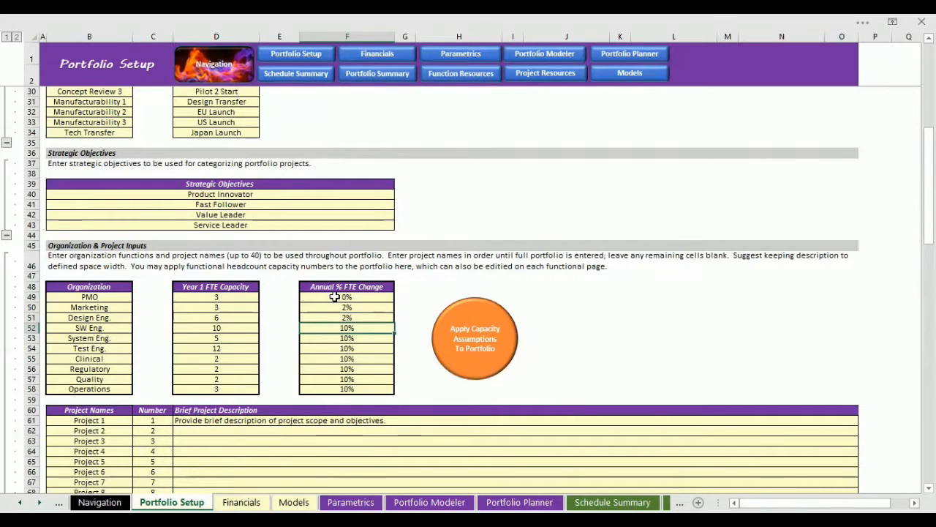
{"action": "type", "text": "5"}
{"action": "key", "text": "Return"}
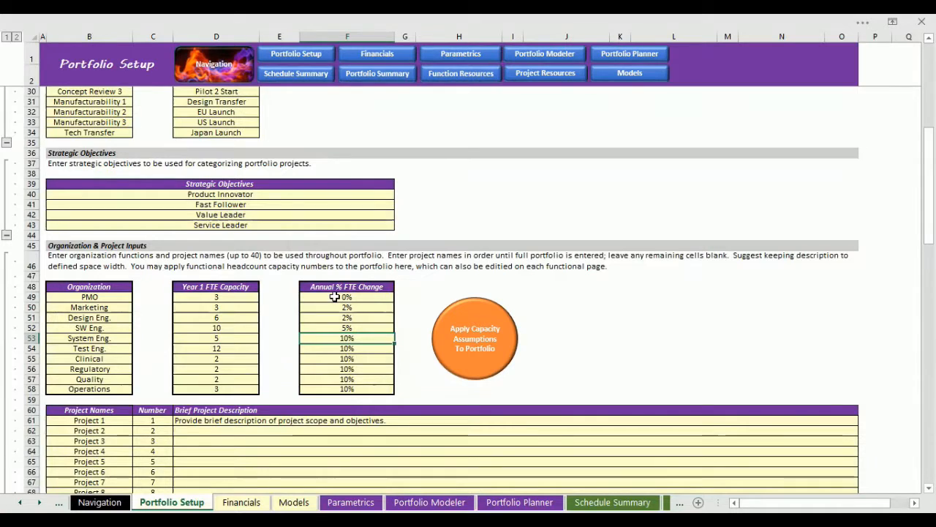
Set the annual FTE change to 2% for System Eng., 5% for Test Eng. and 2% for Clinical through Operations, and apply the capacity assumptions.
{"action": "type", "text": "2"}
{"action": "key", "text": "Return"}
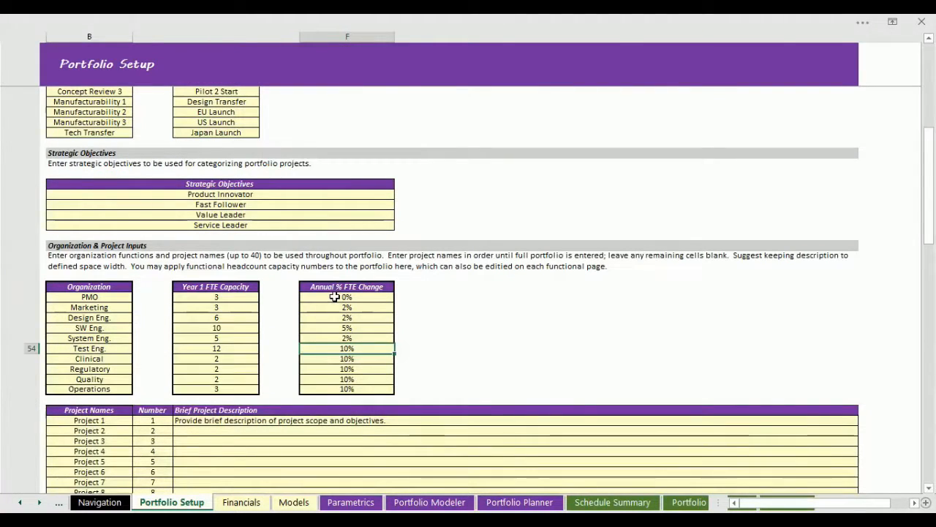
{"action": "type", "text": "5"}
{"action": "key", "text": "Return"}
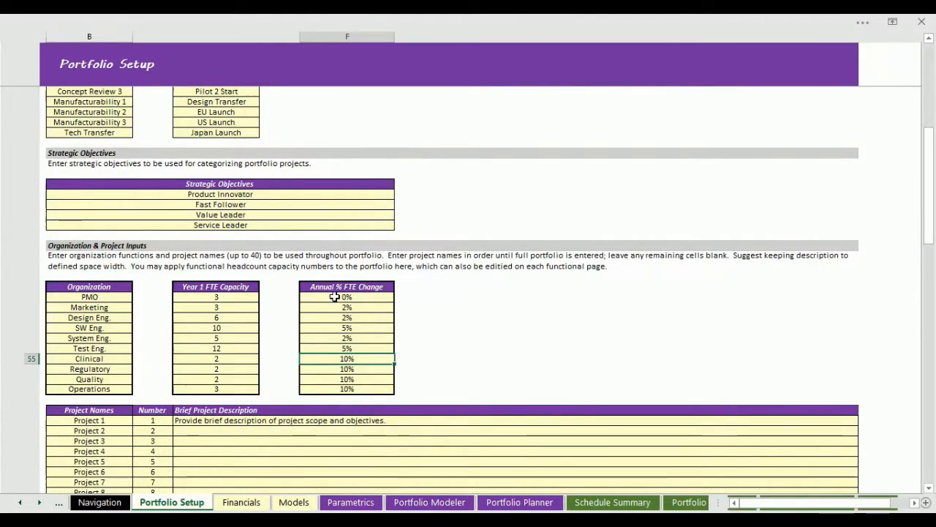
{"action": "type", "text": "2"}
{"action": "key", "text": "Return"}
{"action": "type", "text": "2"}
{"action": "key", "text": "Return"}
{"action": "type", "text": "2"}
{"action": "key", "text": "Return"}
{"action": "type", "text": "2"}
{"action": "key", "text": "Return"}
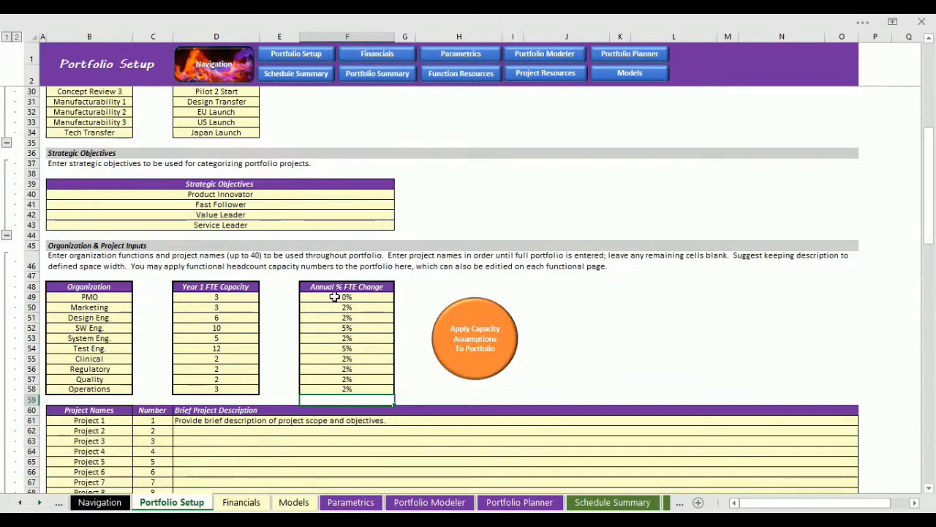
{"action": "left_click", "coordinate": [487, 348]}
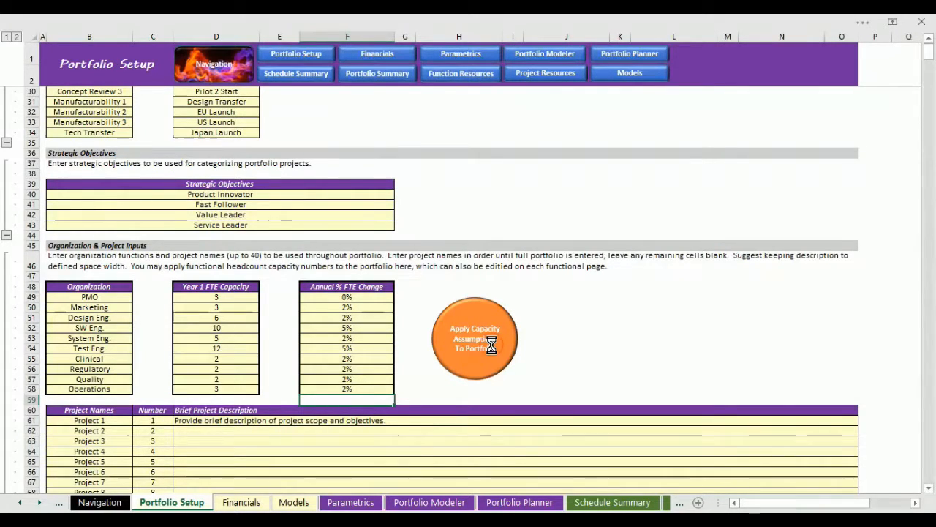
Paste the copied project names, Pacemaker 1–3, Defibrillator 1–3 and Balloon Catheter 1–3, as values over Project 1 to Project 9.
{"action": "scroll", "coordinate": [491, 347], "scroll_direction": "down", "scroll_amount": 7}
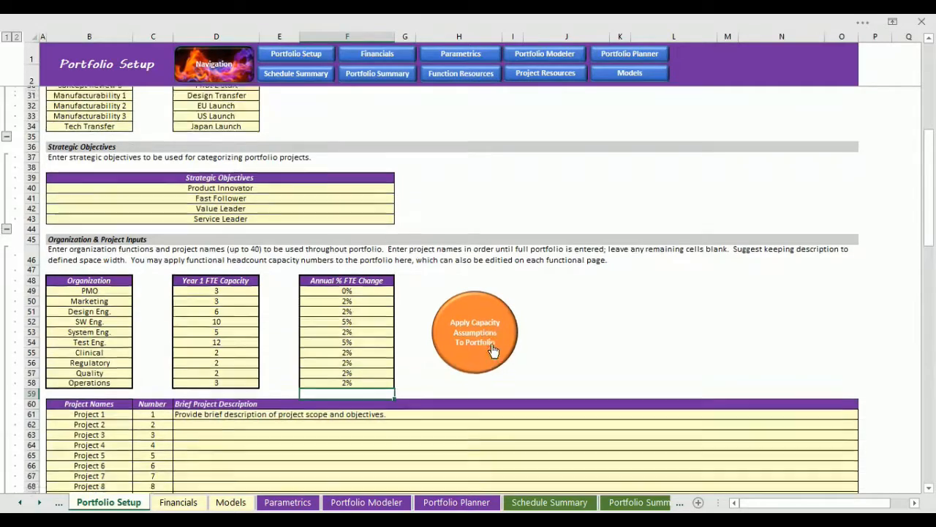
{"action": "scroll", "coordinate": [494, 350], "scroll_direction": "down", "scroll_amount": 3}
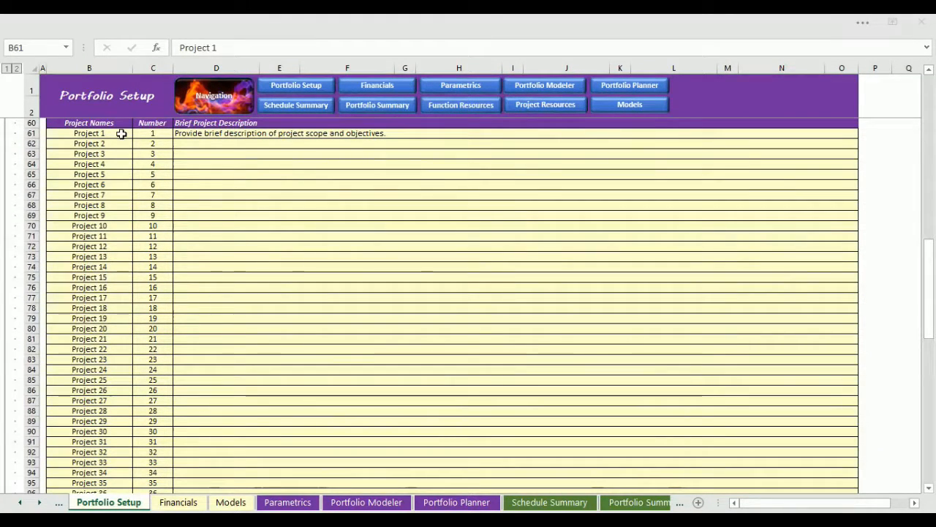
{"action": "left_click_drag", "start_coordinate": [121, 134], "coordinate": [121, 215]}
{"action": "right_click", "coordinate": [121, 135]}
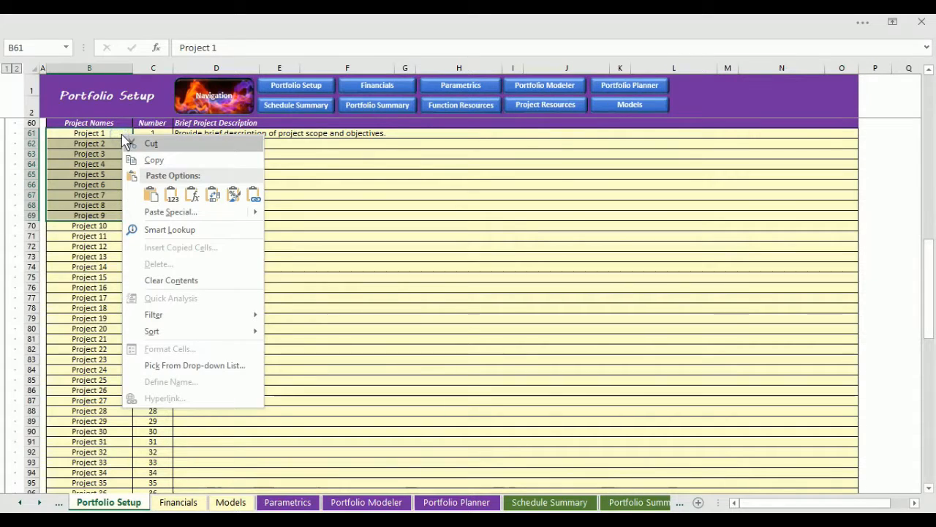
{"action": "left_click", "coordinate": [167, 204]}
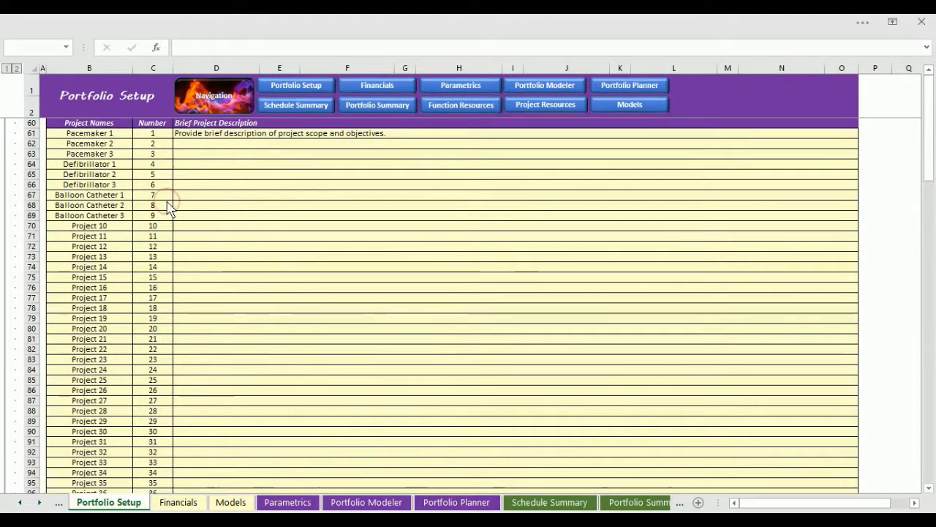
Paste the copied descriptions, Single Chamber Pacemaker through Large Diameter Stent, as values into the brief descriptions of the first nine projects.
{"action": "left_click", "coordinate": [183, 133]}
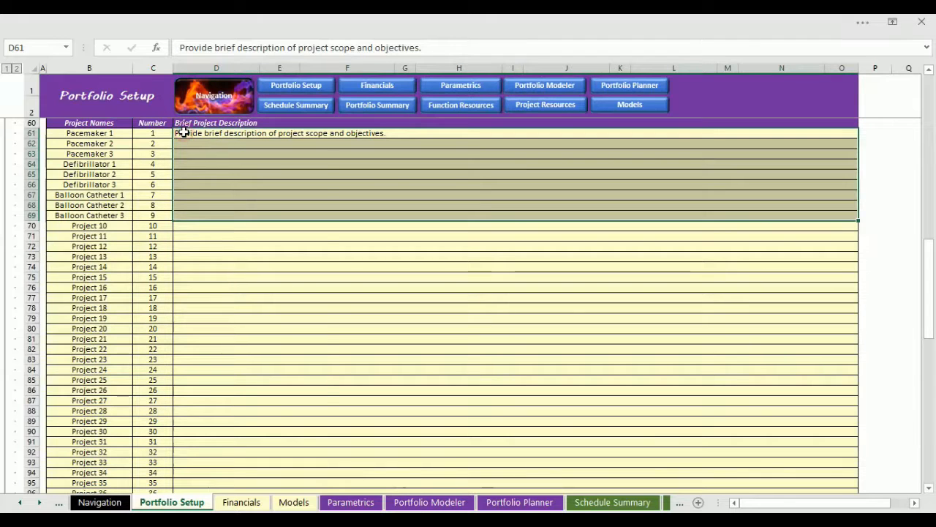
{"action": "right_click", "coordinate": [183, 133]}
{"action": "left_click", "coordinate": [235, 199]}
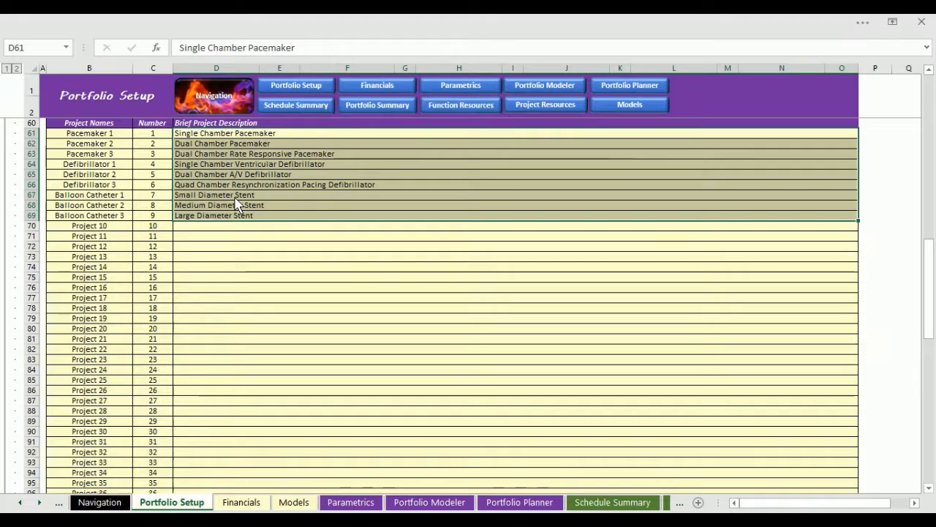
Paste the copied project numbers, 100101 through 100109, as values over numbers 1 to 9.
{"action": "left_click_drag", "start_coordinate": [142, 133], "coordinate": [155, 216]}
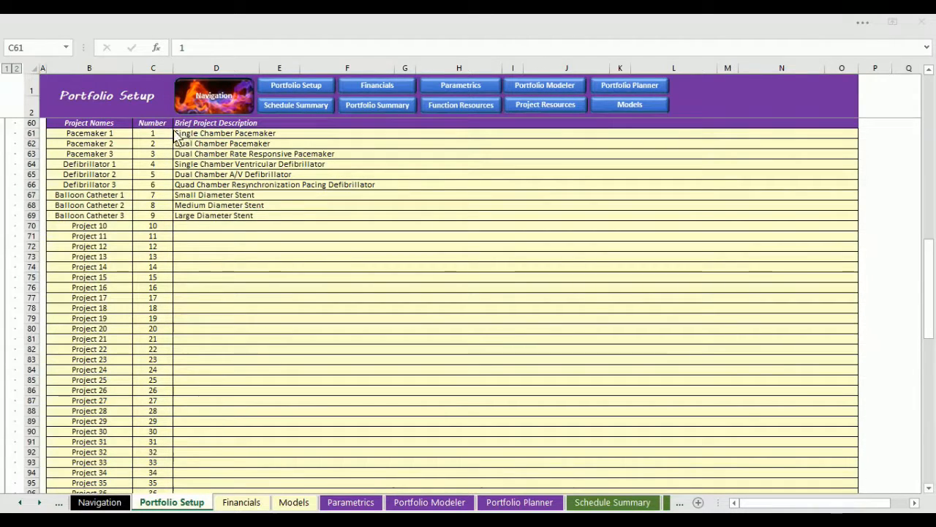
{"action": "right_click", "coordinate": [167, 133]}
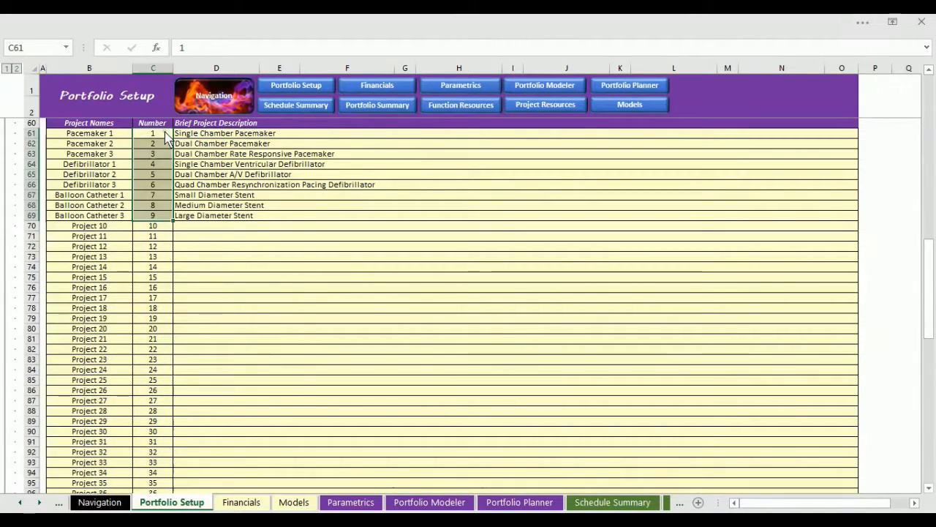
{"action": "left_click", "coordinate": [215, 196]}
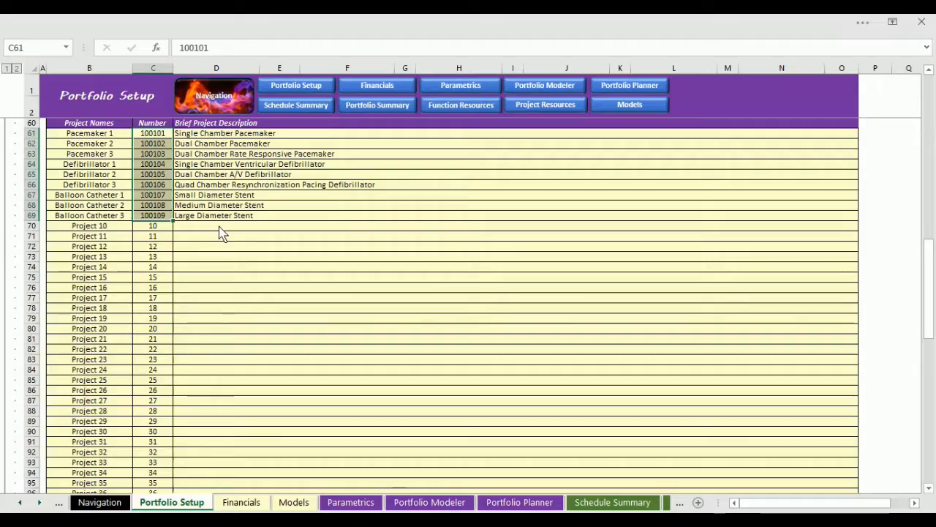
Paste the copied names, PMO, Marketing and Design Eng. through Operations, as values over the ten expense categories in Financial Inputs.
{"action": "scroll", "coordinate": [220, 229], "scroll_direction": "down", "scroll_amount": 8}
{"action": "scroll", "coordinate": [219, 225], "scroll_direction": "down", "scroll_amount": 6}
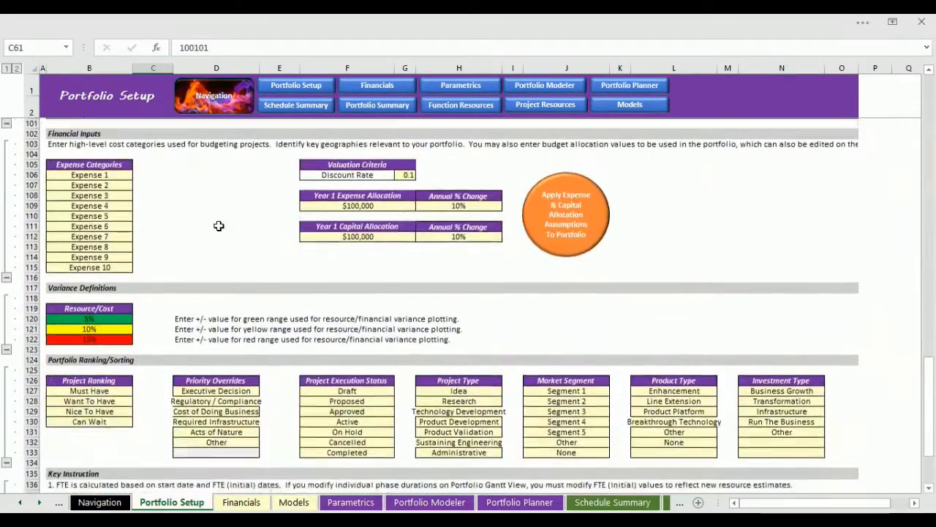
{"action": "left_click", "coordinate": [147, 163]}
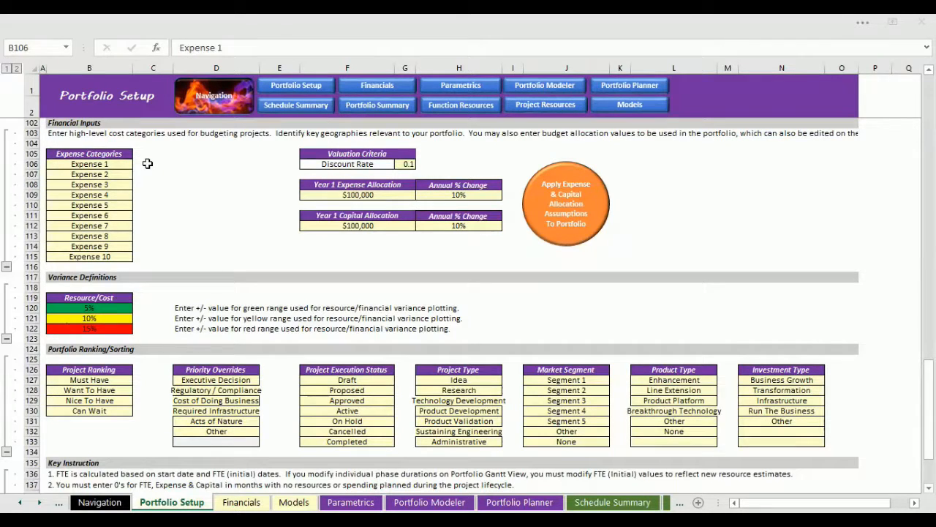
{"action": "key", "text": "ctrl+shift+Down"}
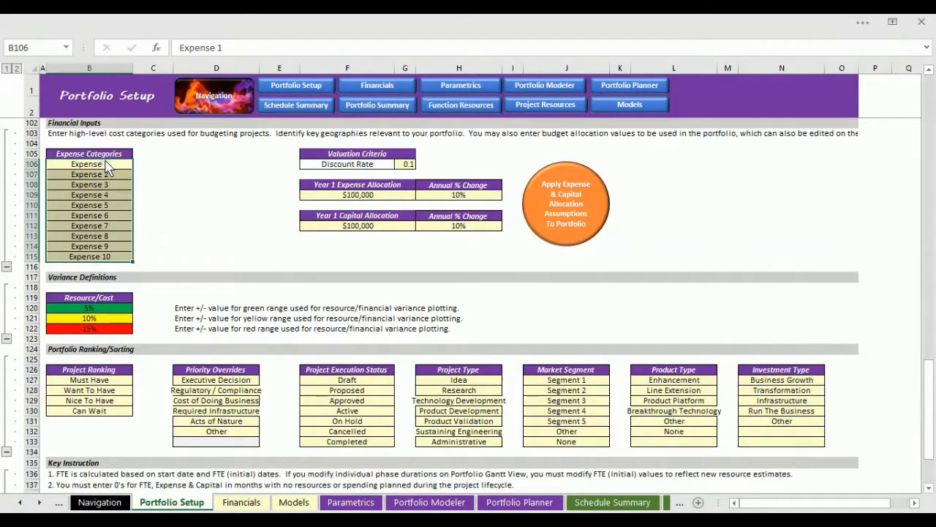
{"action": "right_click", "coordinate": [108, 167]}
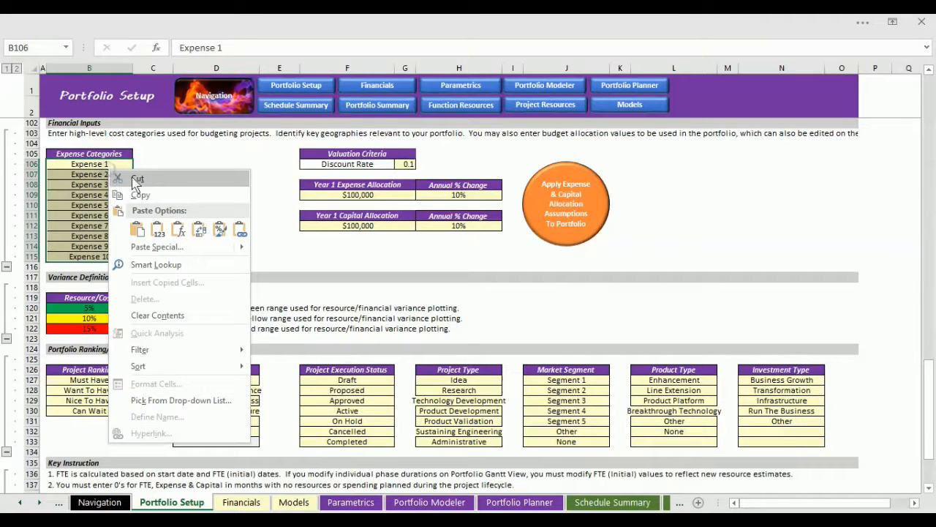
{"action": "left_click", "coordinate": [157, 229]}
{"action": "left_click", "coordinate": [159, 229]}
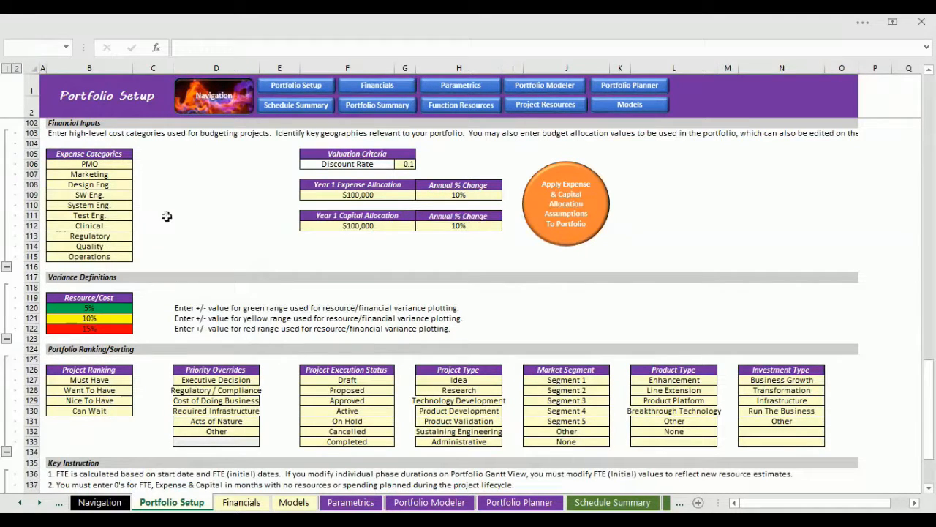